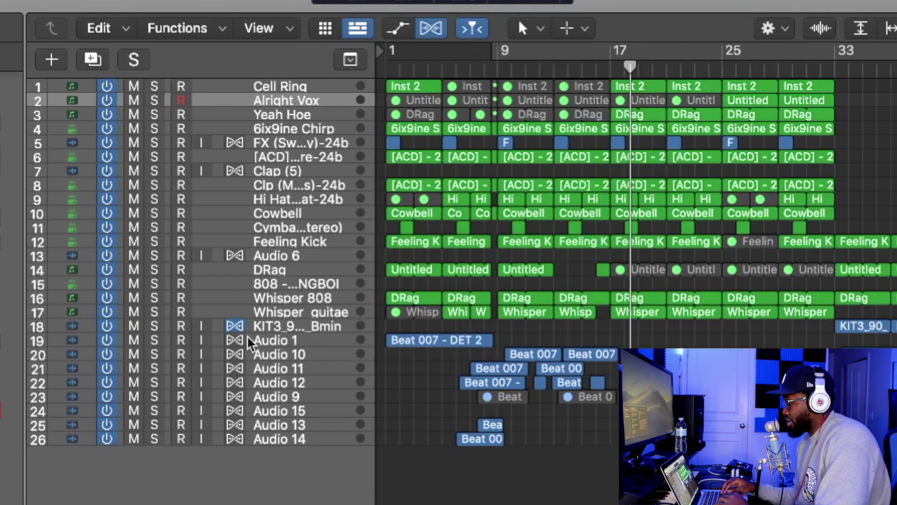
- Select the Audio 1, Audio 10 and Audio 11 tracks to rename them Intro Vocal and Hook Main
left_click(267, 340)
key("Down")
key("Down")
key("Down")
key("Down")
key("Down")
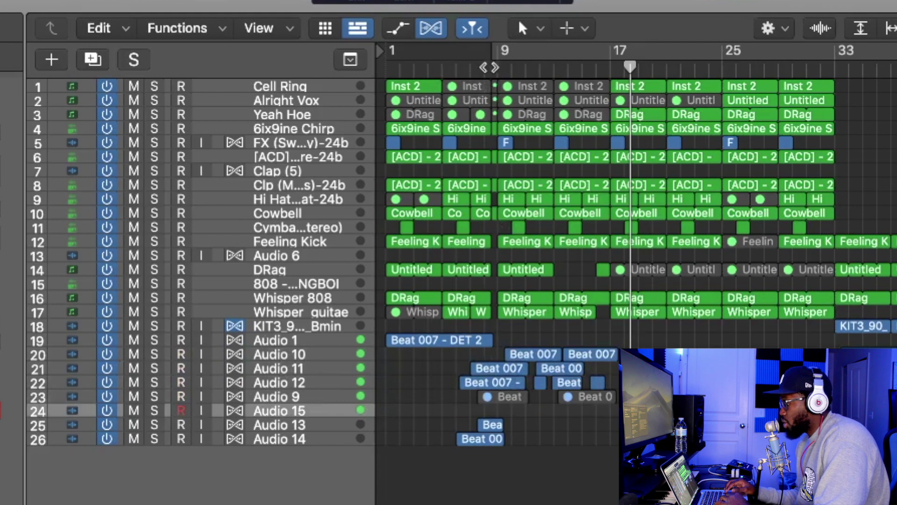
key("Up")
key("Up")
key("Up")
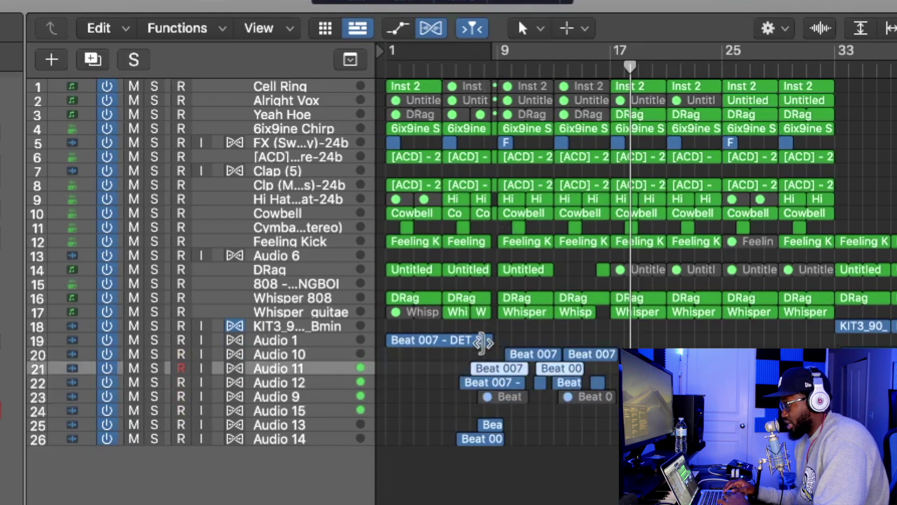
scroll(481, 341, "up", 4)
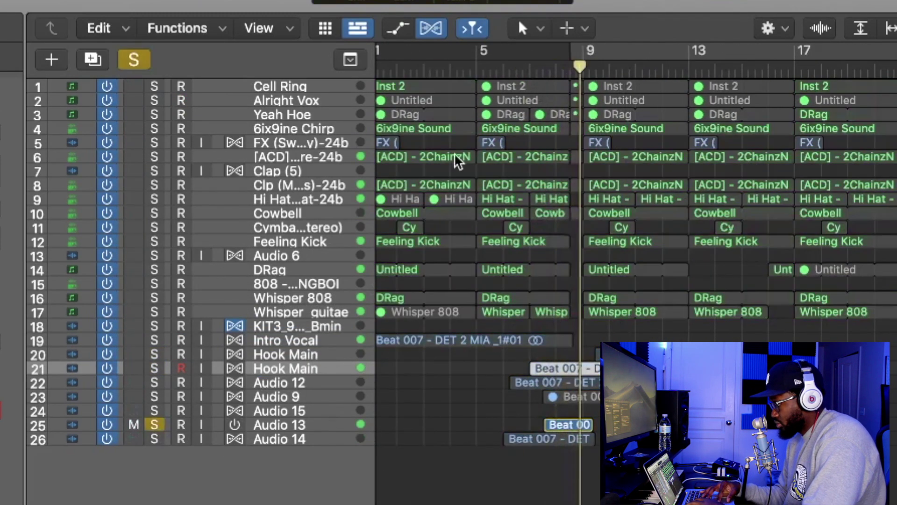
- Review the Audio 12, Hook Main, Hook Ablibs, Dub Chant and Yeah Hoe tracks before renaming
double_click(288, 381)
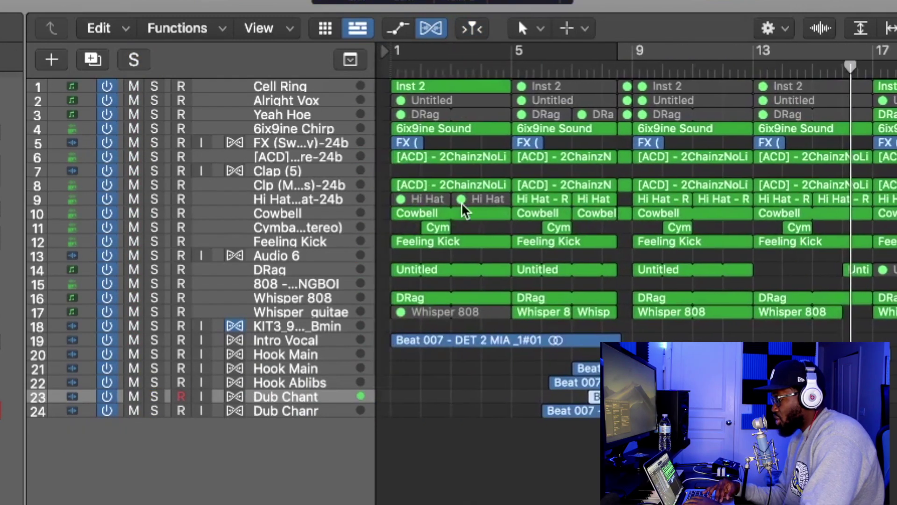
scroll(463, 210, "right", 1)
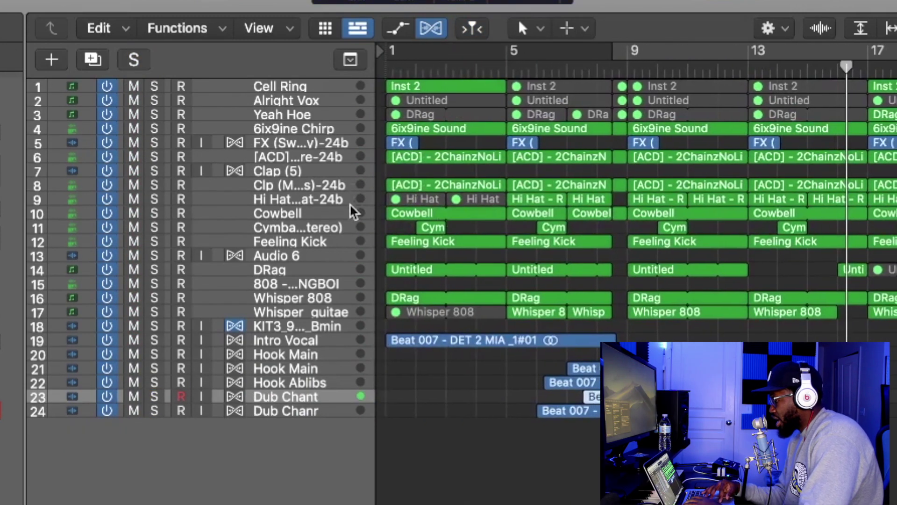
left_click(295, 354)
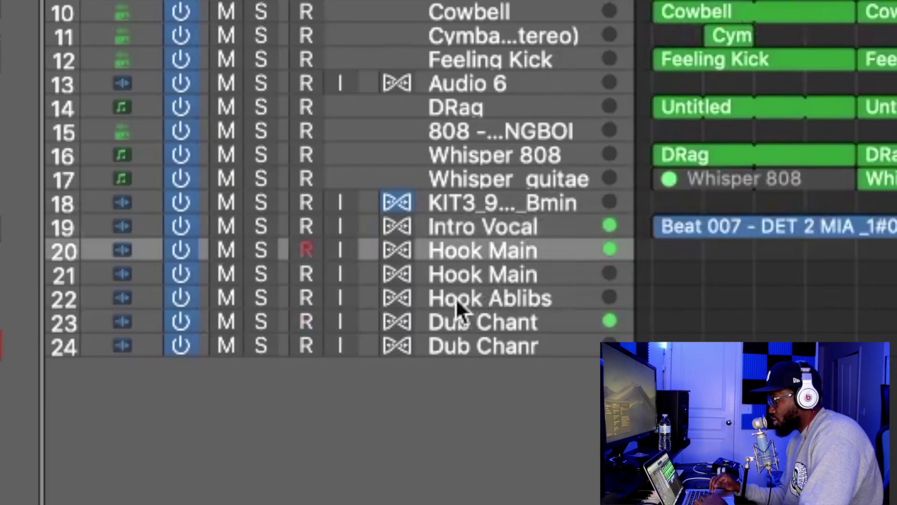
left_click(245, 369)
left_click(416, 304)
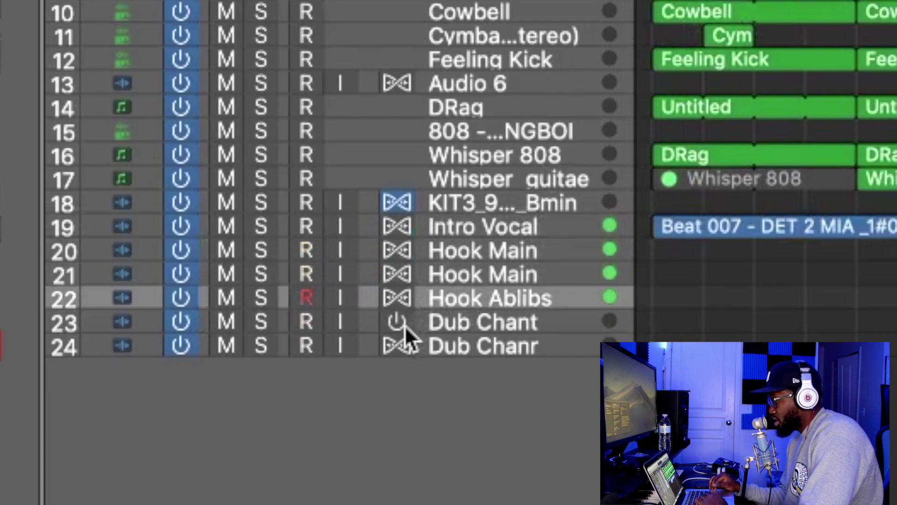
left_click(403, 325)
key("Down")
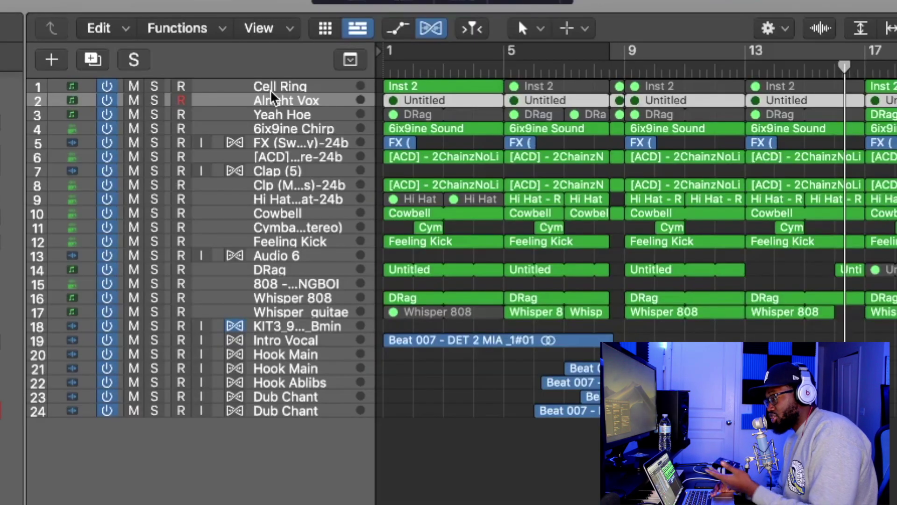
left_click(347, 117)
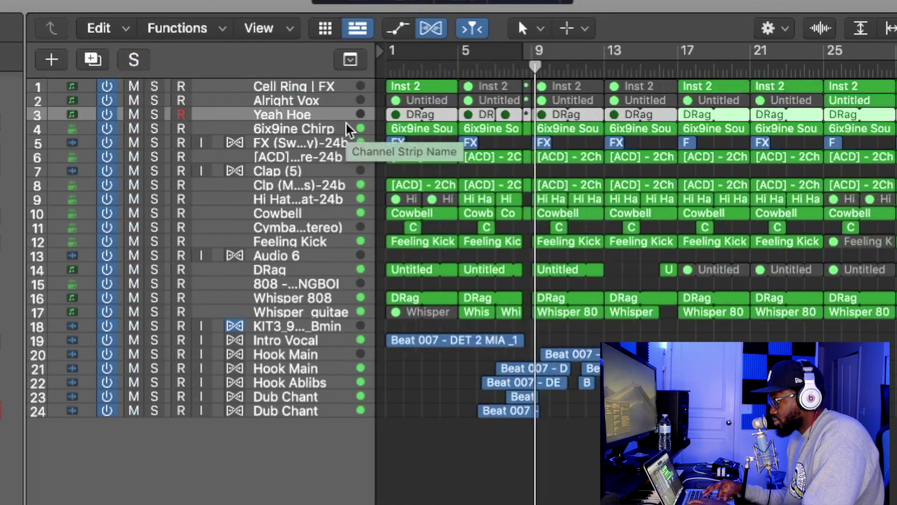
- Rename the 6ix9ine Chirp track and the two after it 'Chirp | FX', 'Transition' and 'SNARE - [ACD]'
double_click(348, 130)
type("Chirp | FX")
key("Tab")
type("Transition")
key("Tab")
type("SNARE - [ACD]")
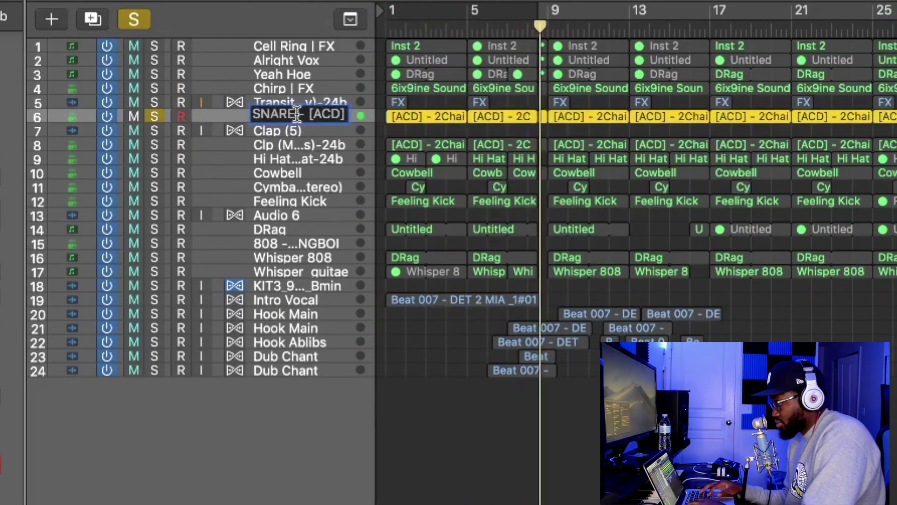
key("Return")
- Name the next tracks CLAP, NO DRAG, '808 Whisper', 'LEAD Guitar' and 'Break Down Guitar'
type("CLAPNO DRAG")
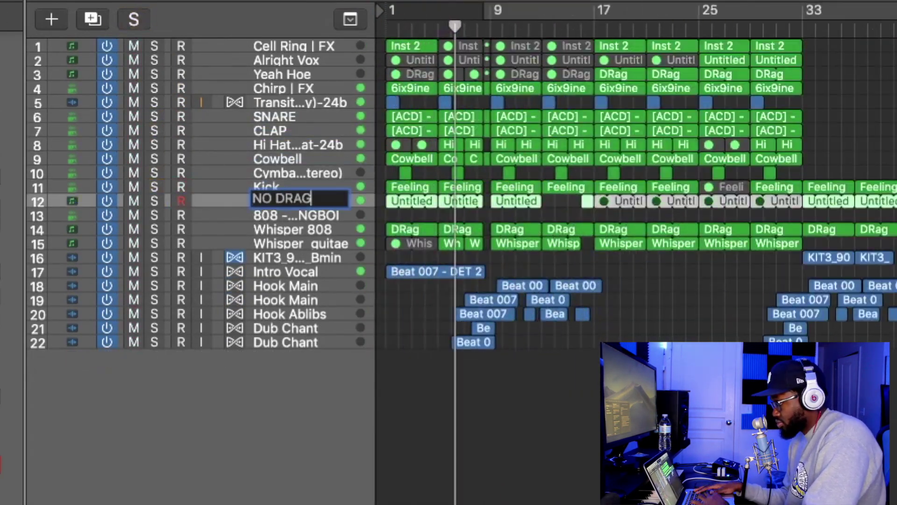
key("Tab")
type("808 Whisper")
key("Tab")
type("LEAD Guitar")
key("Tab")
type("Break Down Guitar")
key("Return")
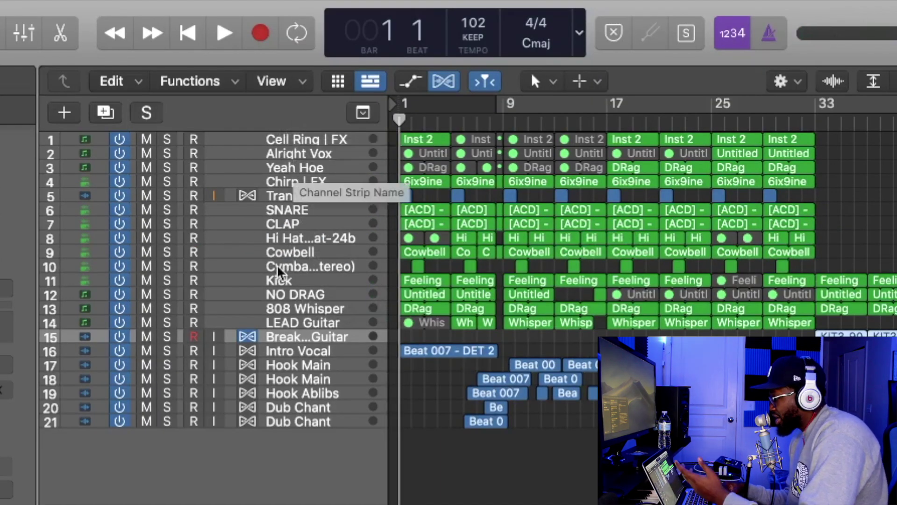
- Drag Kick, SNARE, CLAP and the hi-hat into rows 1–4, and Break Down Guitar up to row 9
left_click(273, 255)
left_click_drag(263, 281, 247, 150)
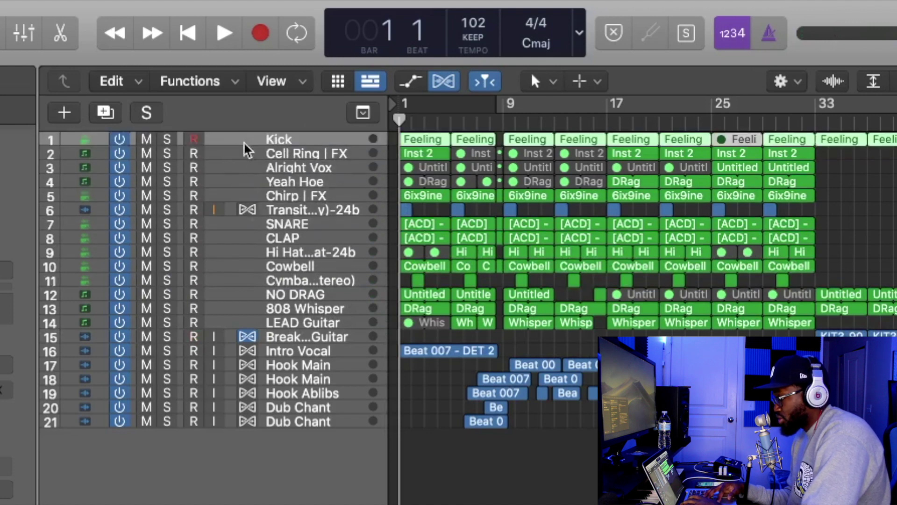
left_click_drag(264, 224, 260, 152)
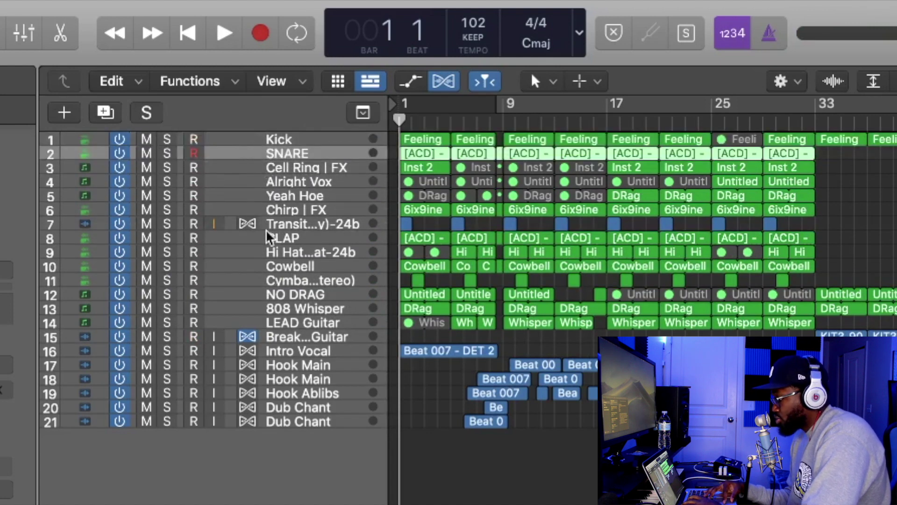
left_click_drag(268, 236, 261, 168)
key("super+Down")
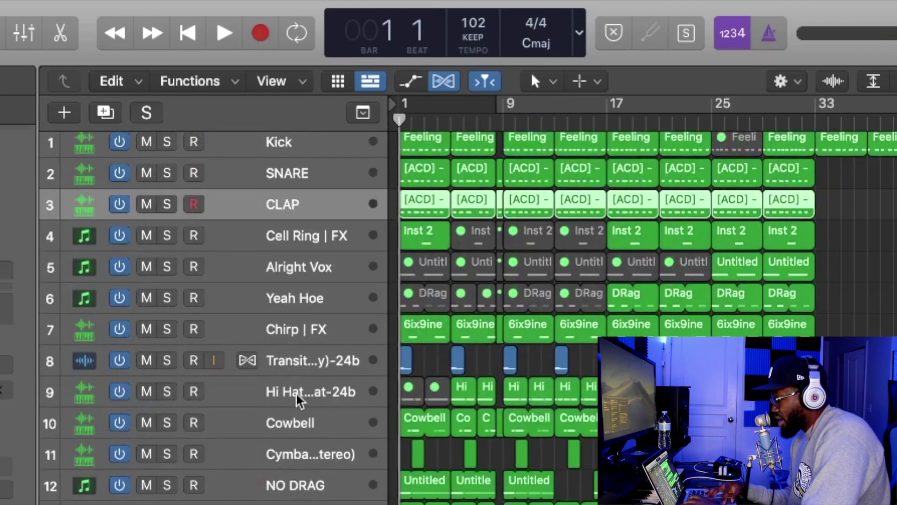
left_click_drag(297, 400, 293, 230)
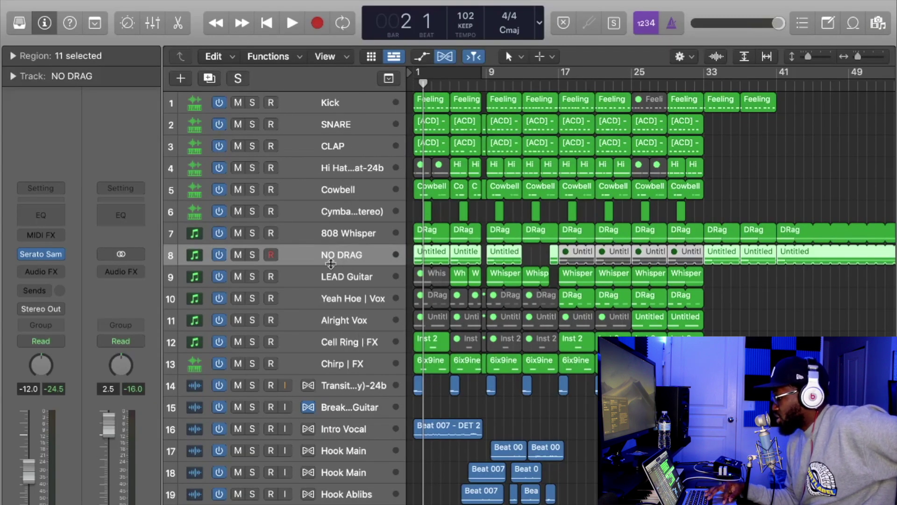
left_click_drag(331, 264, 332, 268)
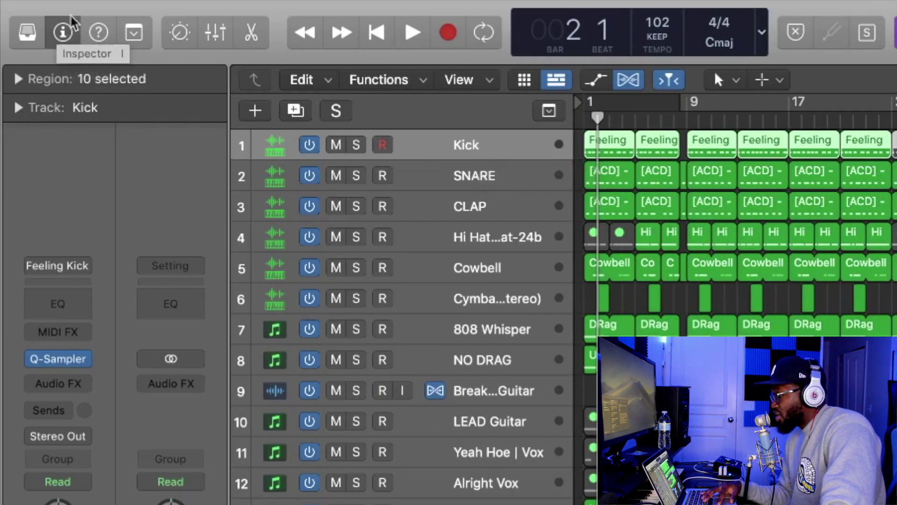
- Toggle the Inspector panel off and on several times, leaving it shown
left_click(65, 35)
left_click(65, 35)
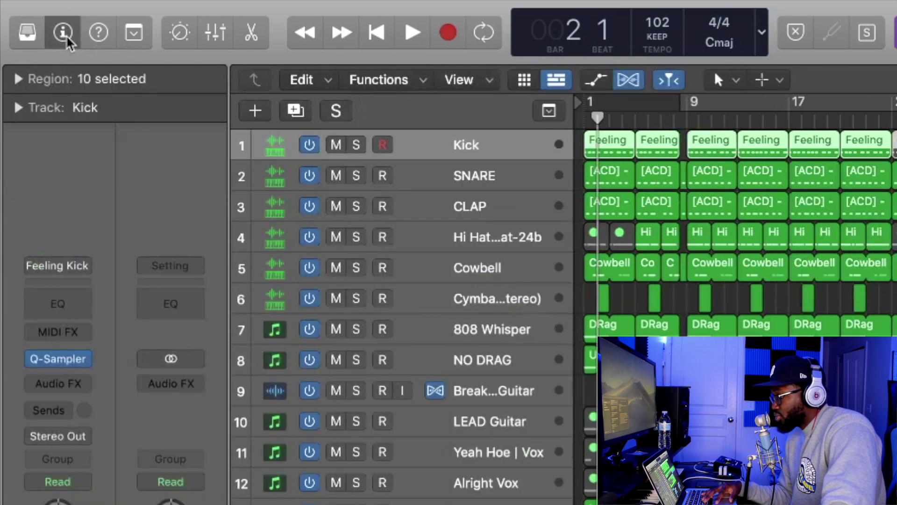
left_click(65, 36)
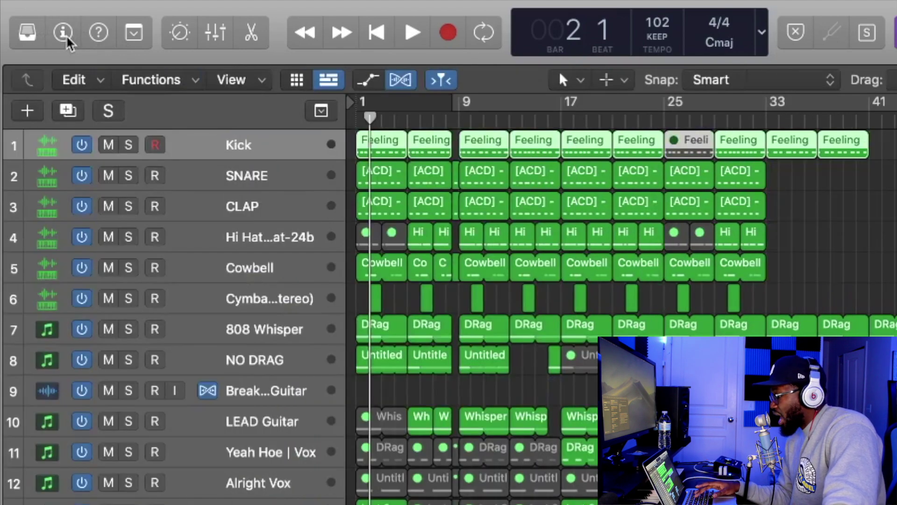
left_click(64, 36)
left_click(65, 36)
left_click(65, 35)
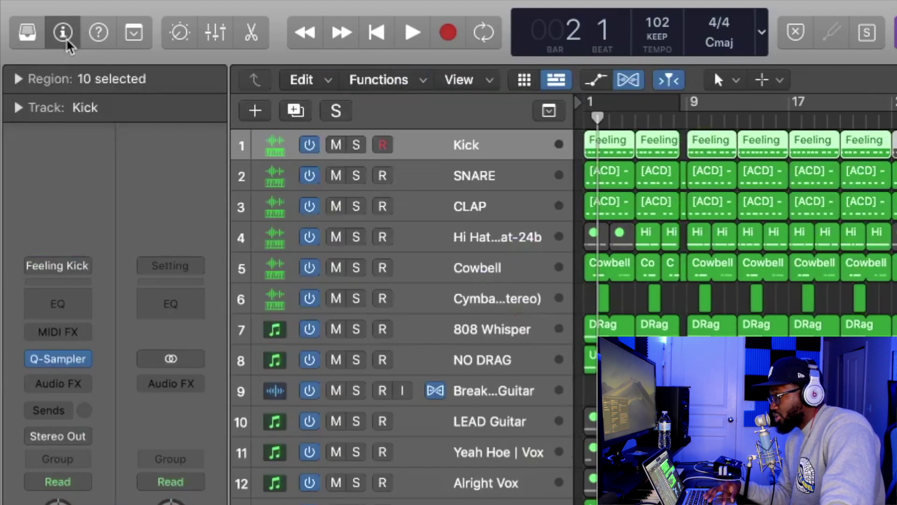
- Give the Kick track the bass drum icon from the Drums icon category
left_click(18, 107)
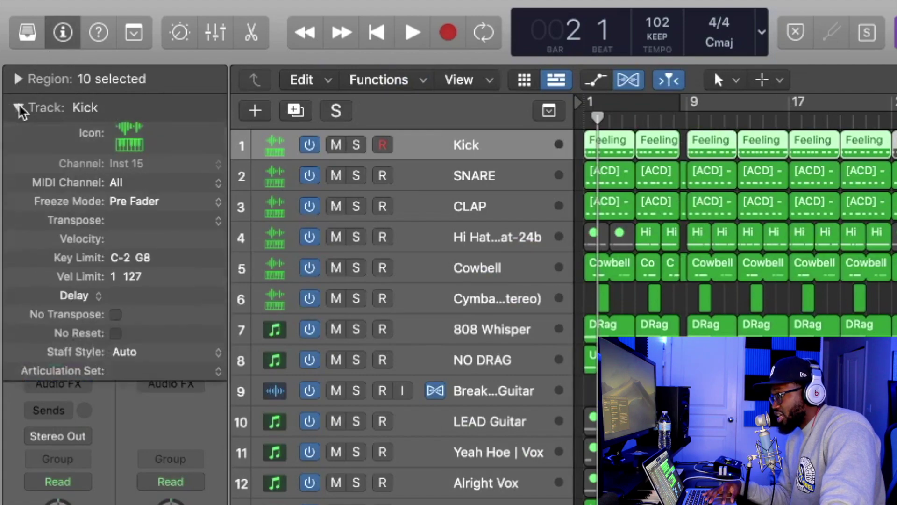
left_click(131, 146)
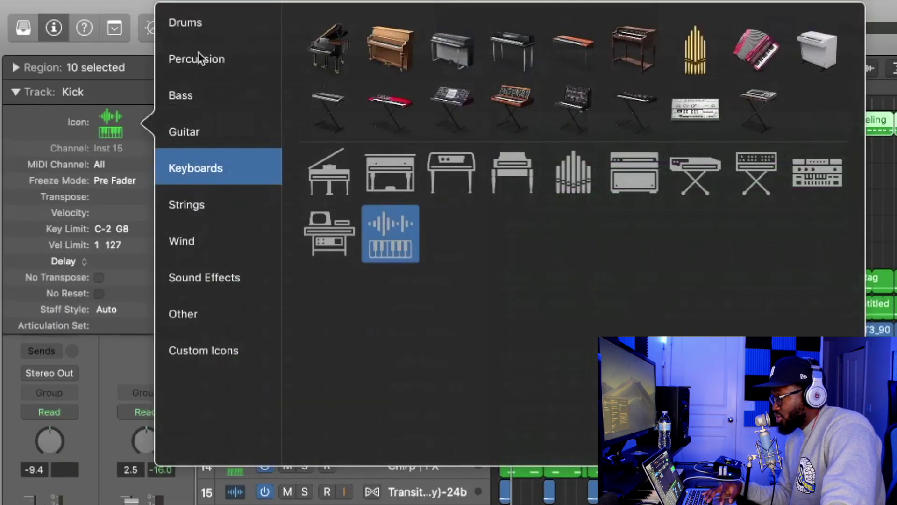
left_click(224, 27)
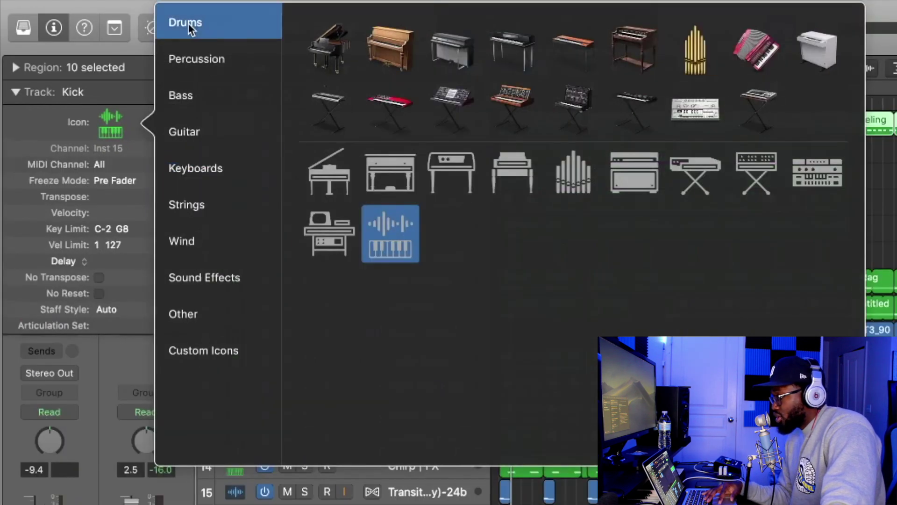
left_click(817, 47)
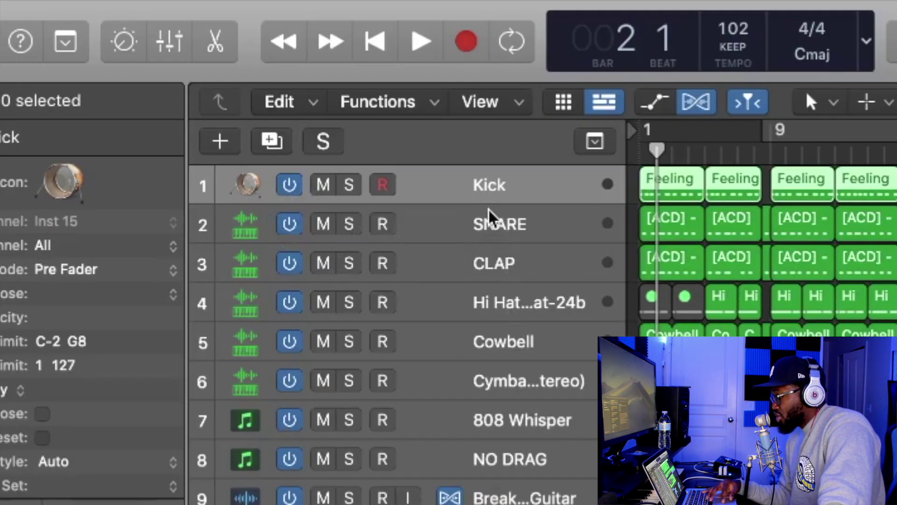
left_click(400, 156)
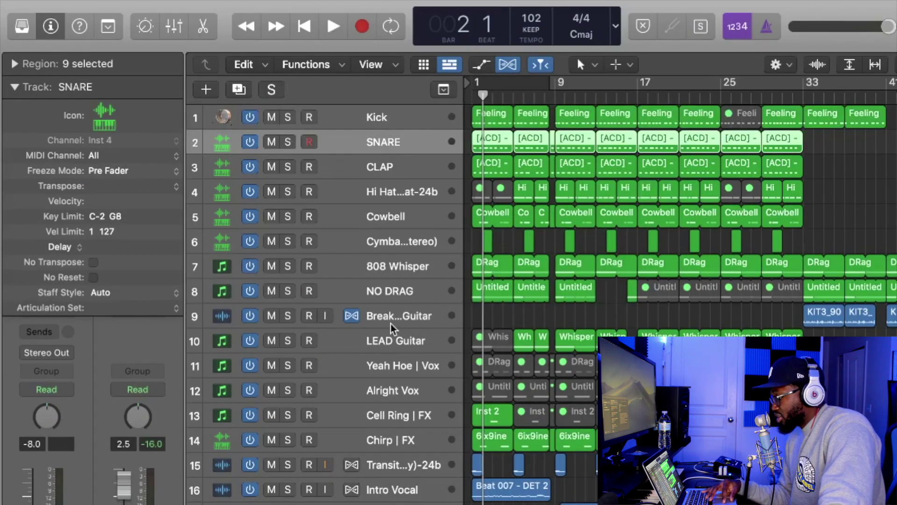
left_click(380, 342)
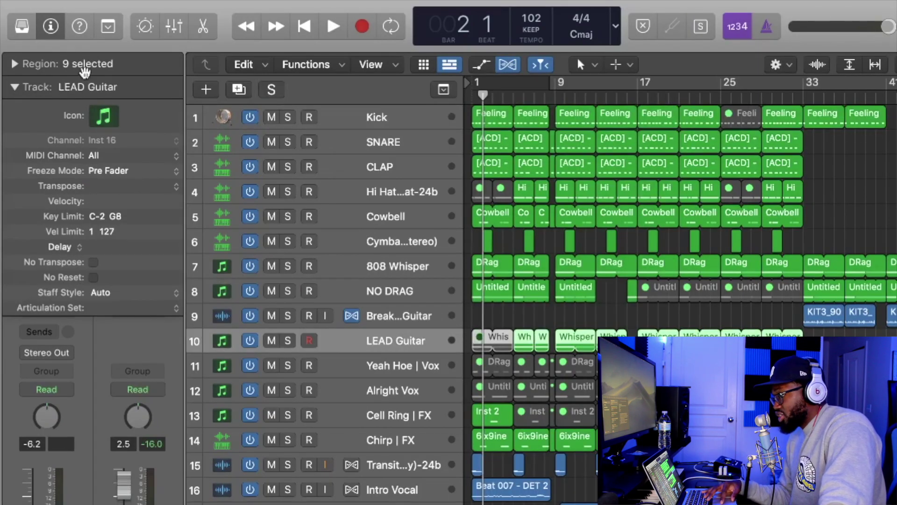
- Toggle the Inspector panel off and on several times, leaving it shown
left_click(54, 32)
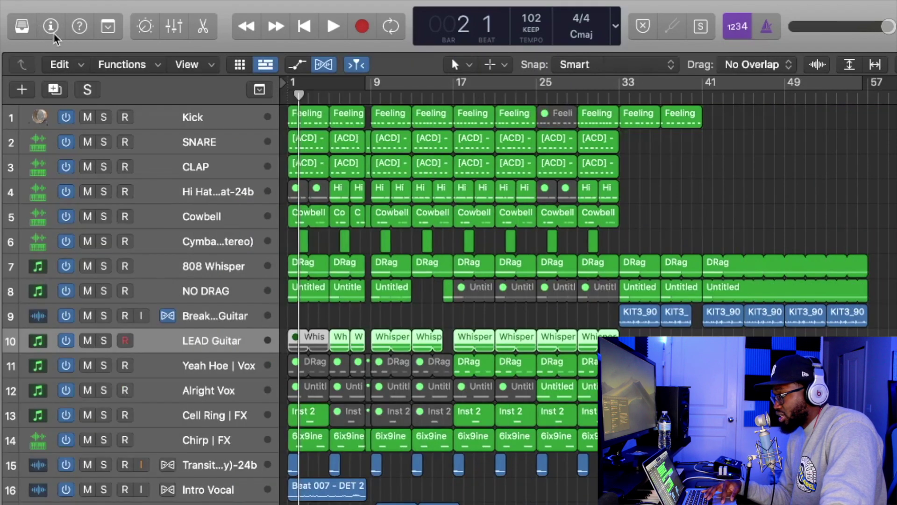
left_click(54, 34)
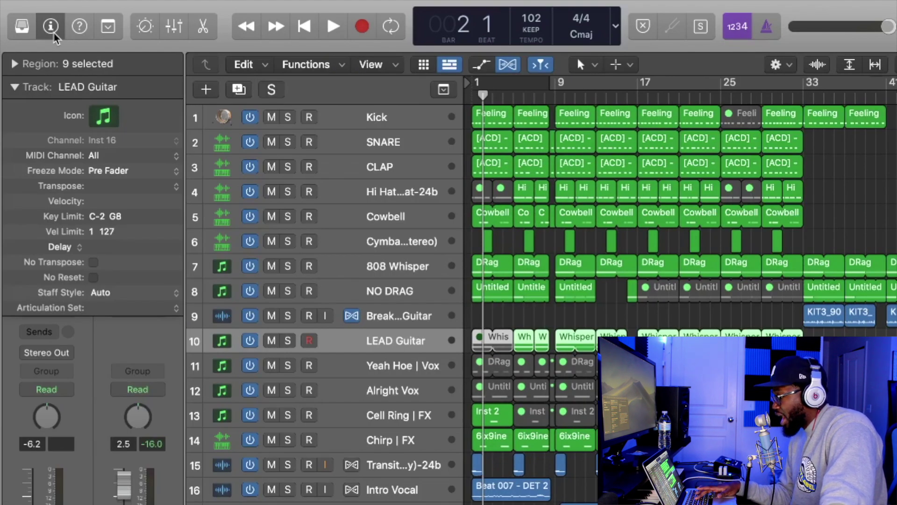
left_click(54, 34)
left_click(54, 34)
left_click(54, 33)
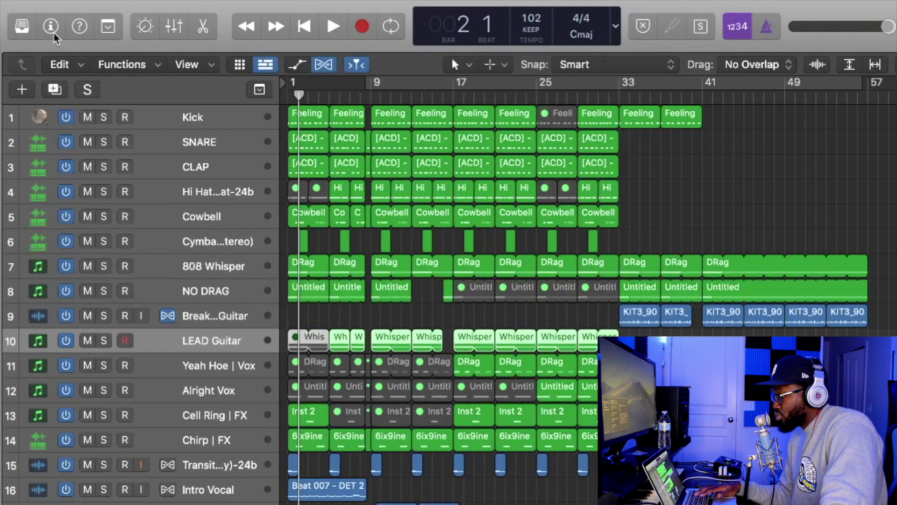
left_click(53, 34)
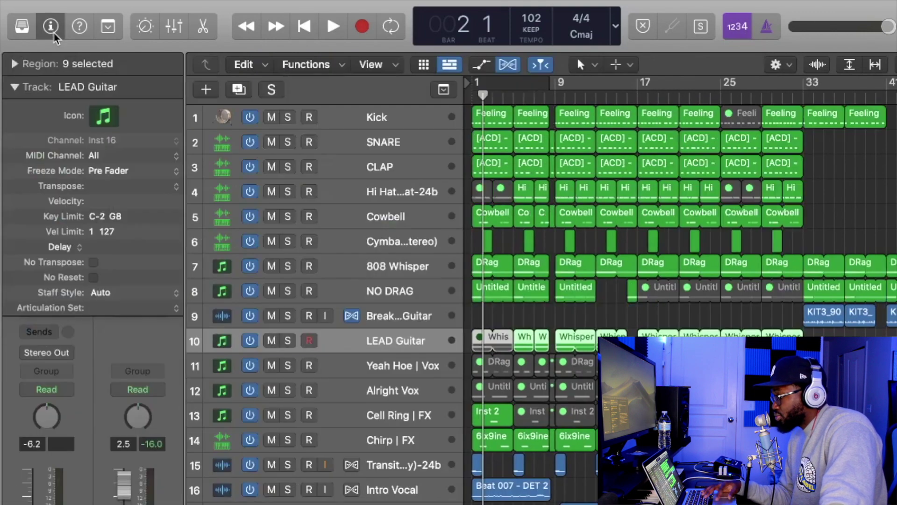
- Set the LEAD Guitar track's icon to the acoustic guitar from the Guitar category
left_click(110, 115)
left_click(26, 89)
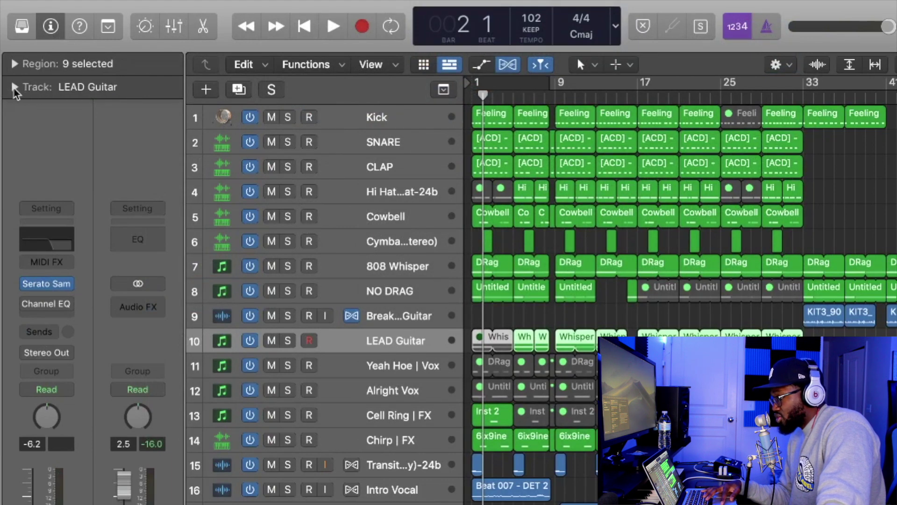
left_click(15, 87)
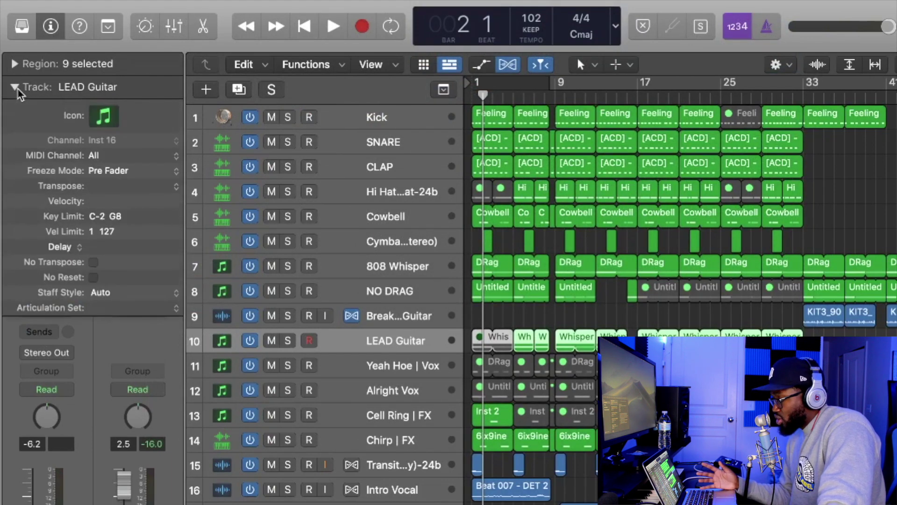
left_click(15, 87)
left_click(15, 87)
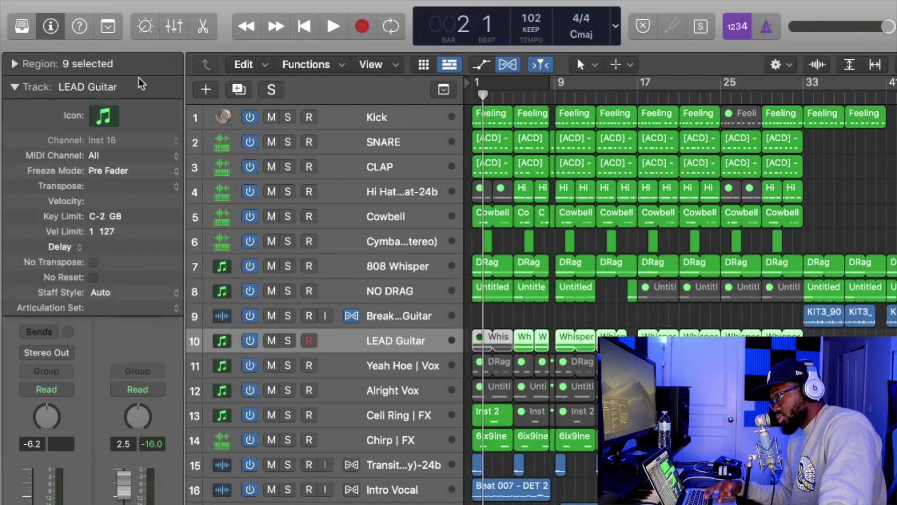
left_click(115, 116)
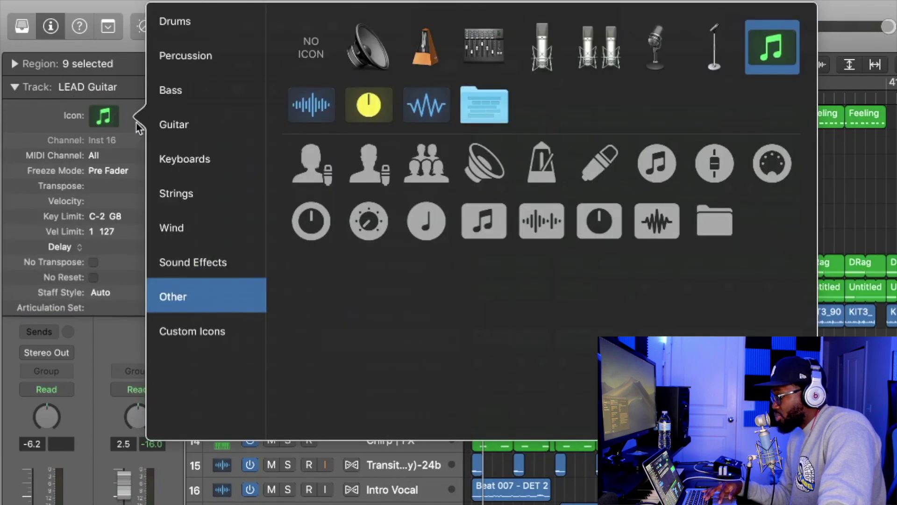
left_click(190, 129)
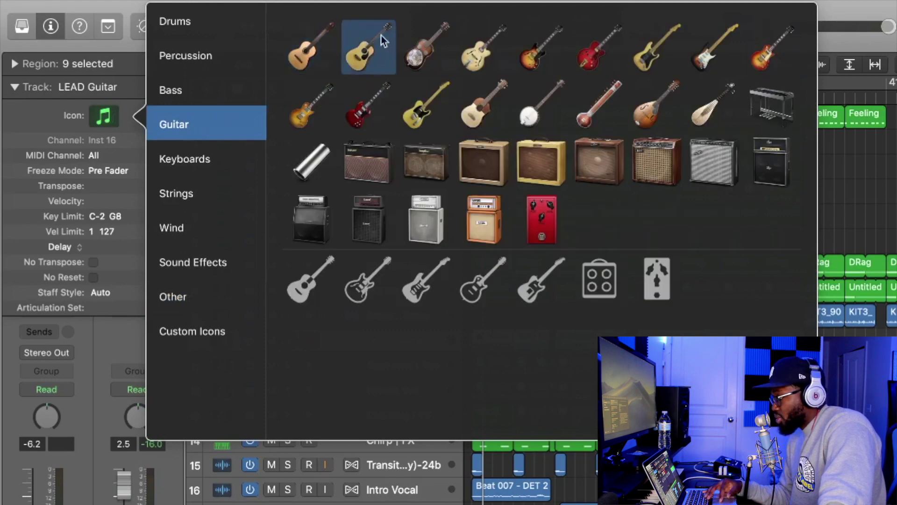
left_click(299, 45)
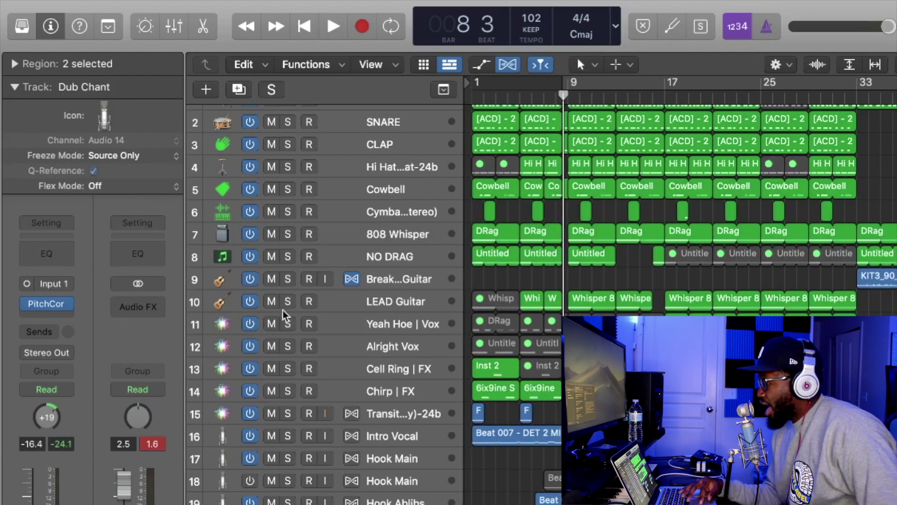
scroll(243, 243, "up", 2)
scroll(246, 251, "down", 1)
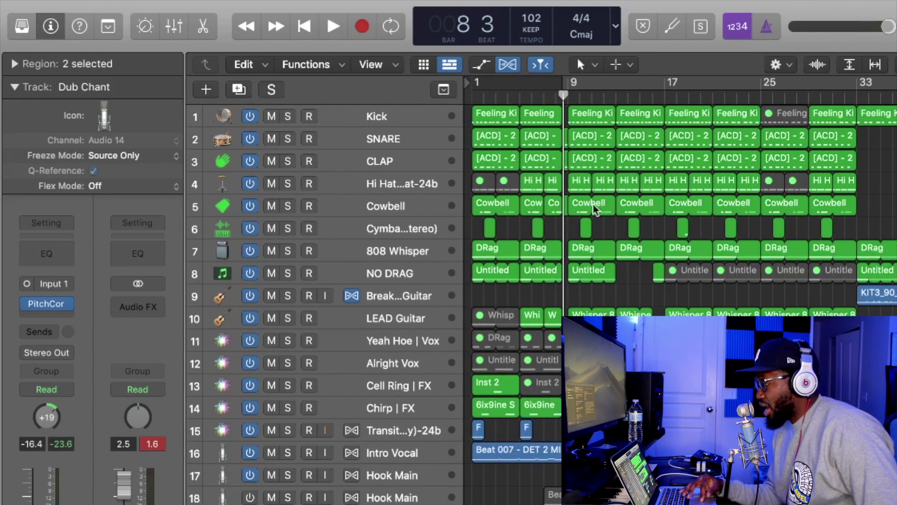
left_click(229, 118)
left_click(225, 139)
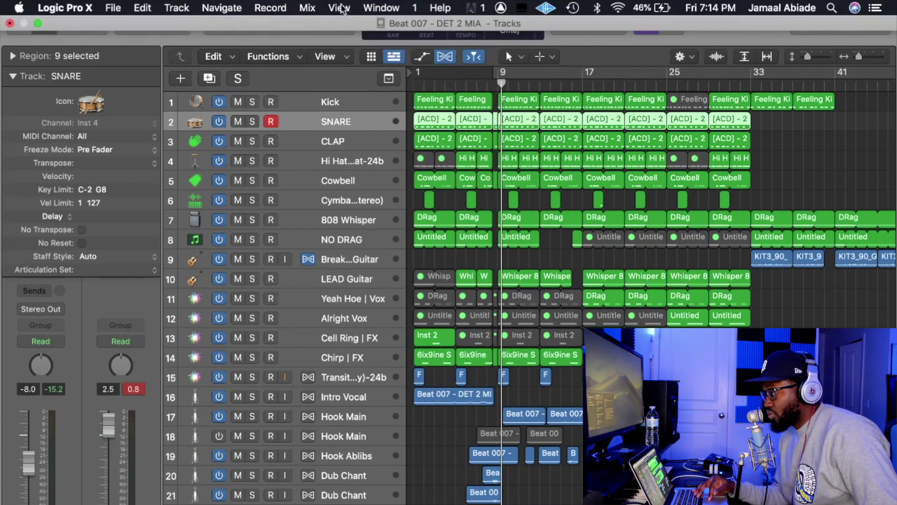
- Show the Color palette and colour the drum regions on tracks 1–6 red
left_click(341, 8)
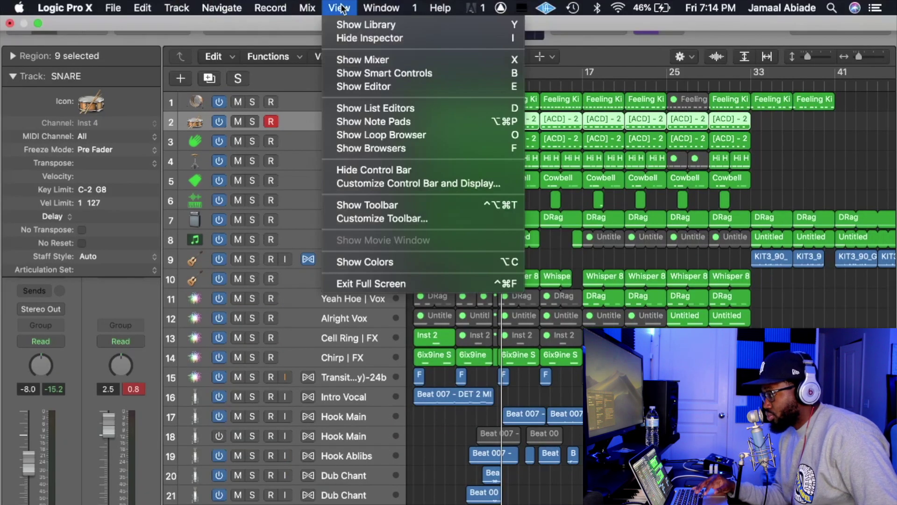
left_click(368, 262)
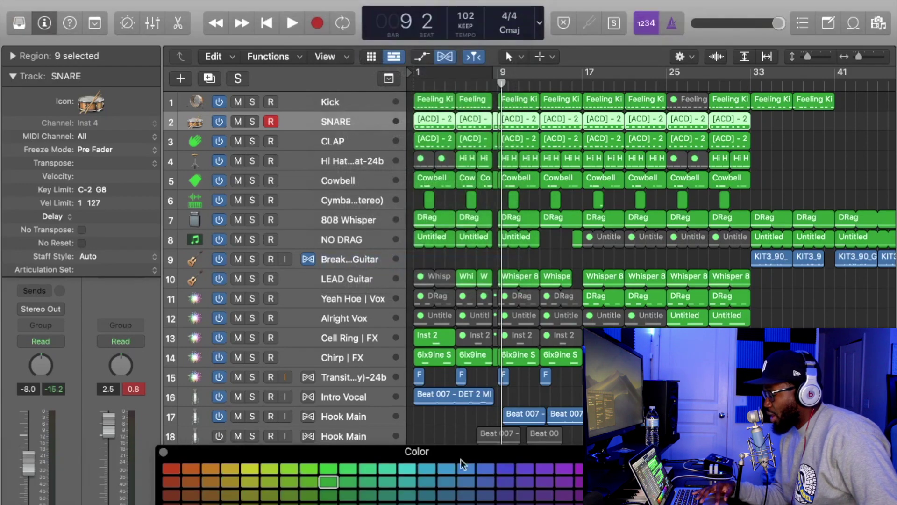
key("i")
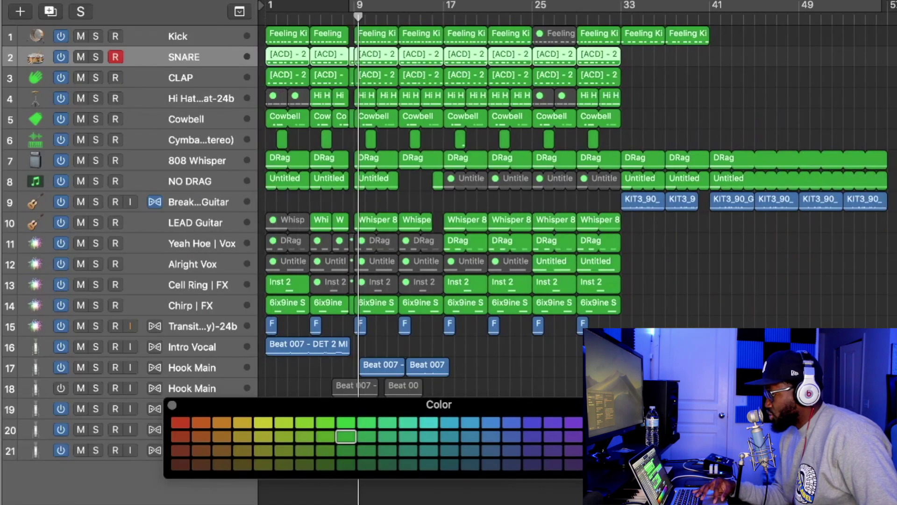
left_click(891, 254)
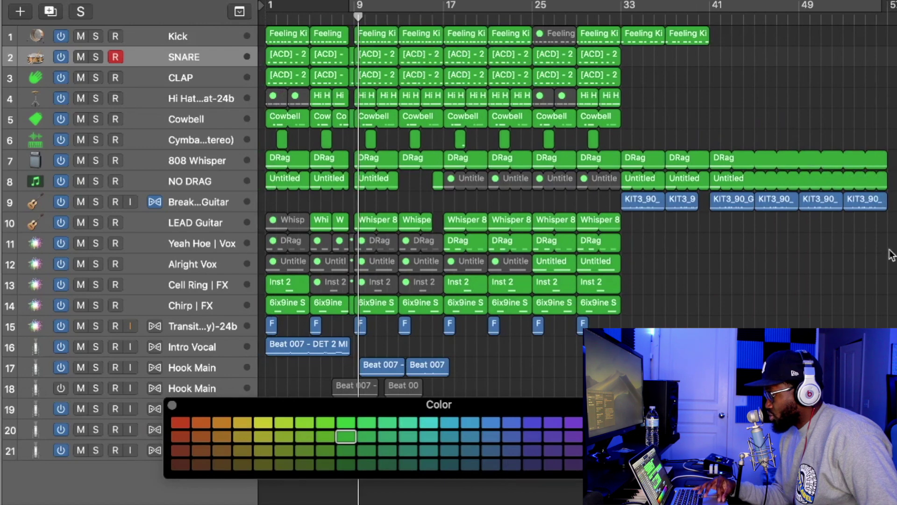
left_click_drag(887, 247, 691, 171)
left_click(741, 135)
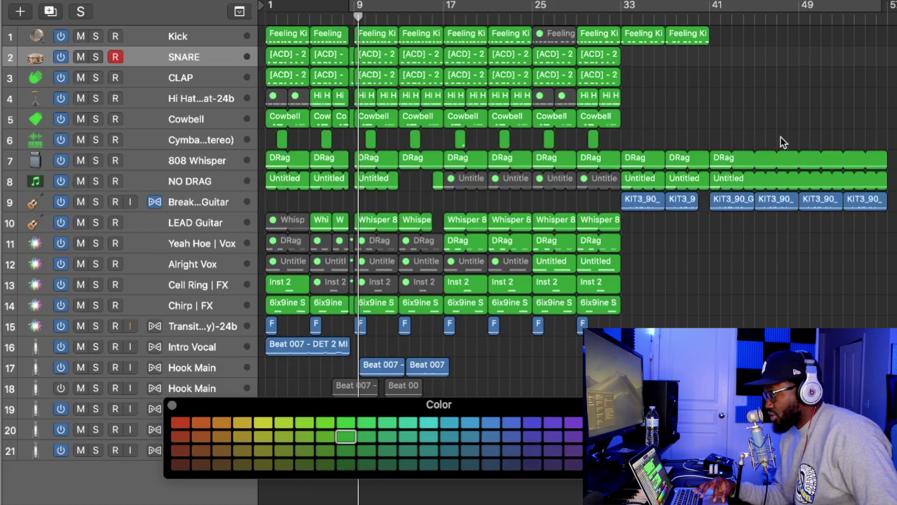
left_click_drag(780, 137, 258, 27)
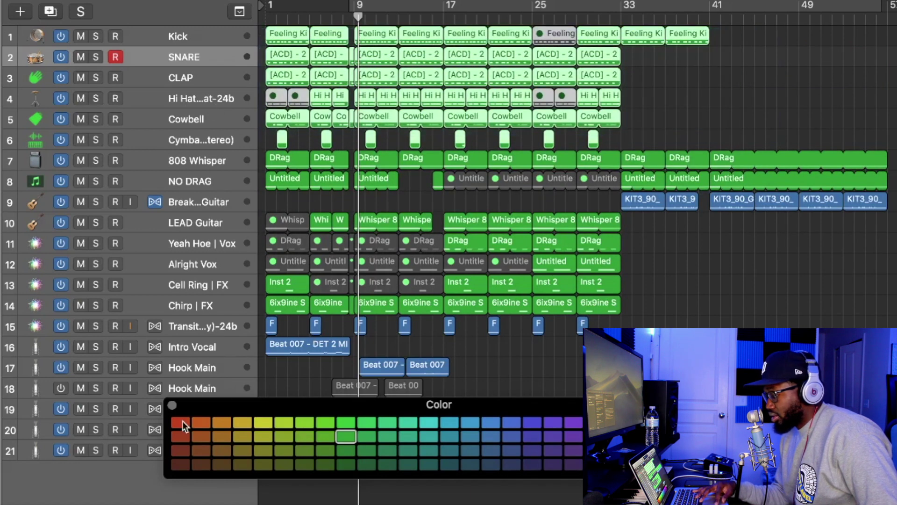
left_click(183, 421)
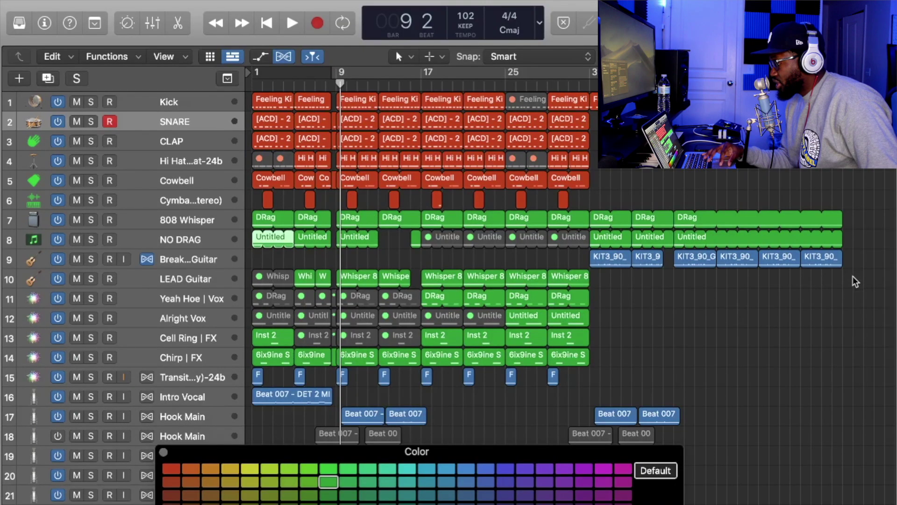
- Colour the guitar regions on tracks 9–10 magenta and the 808 Whisper and NO DRAG regions yellow
left_click_drag(893, 219, 626, 185)
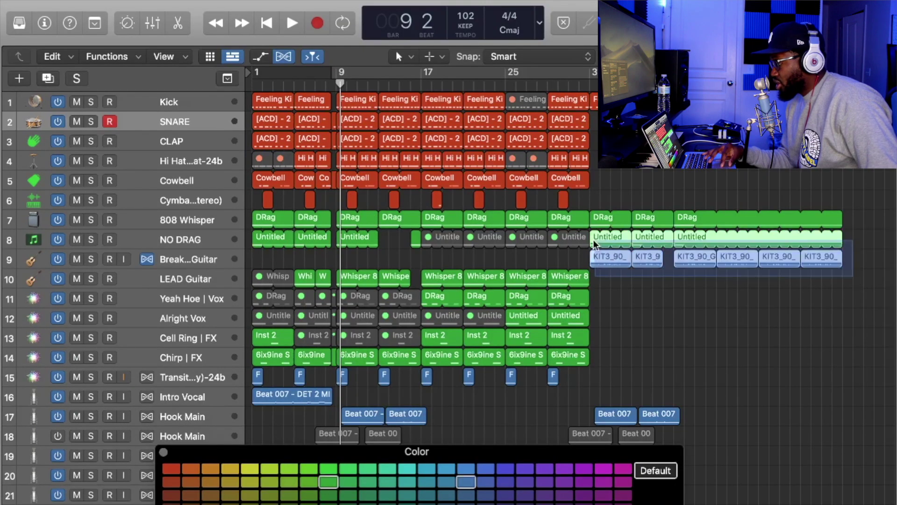
left_click_drag(595, 243, 249, 262)
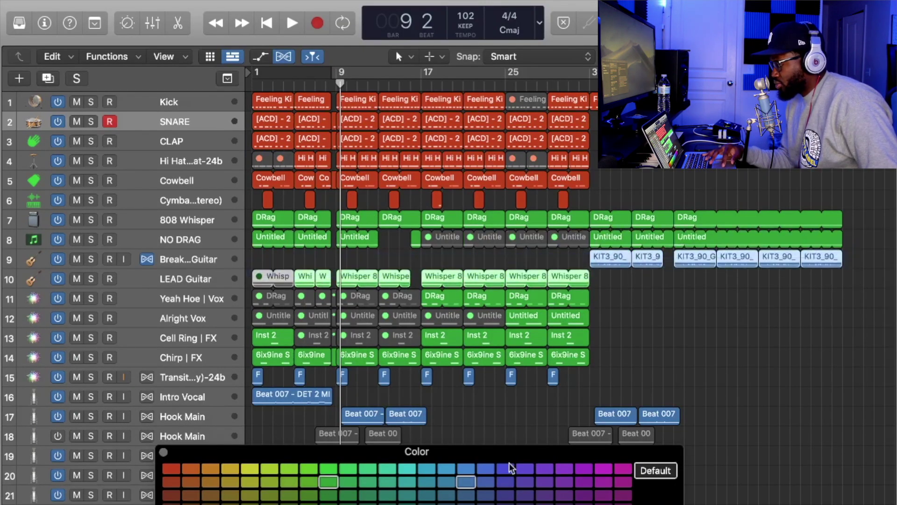
left_click(623, 469)
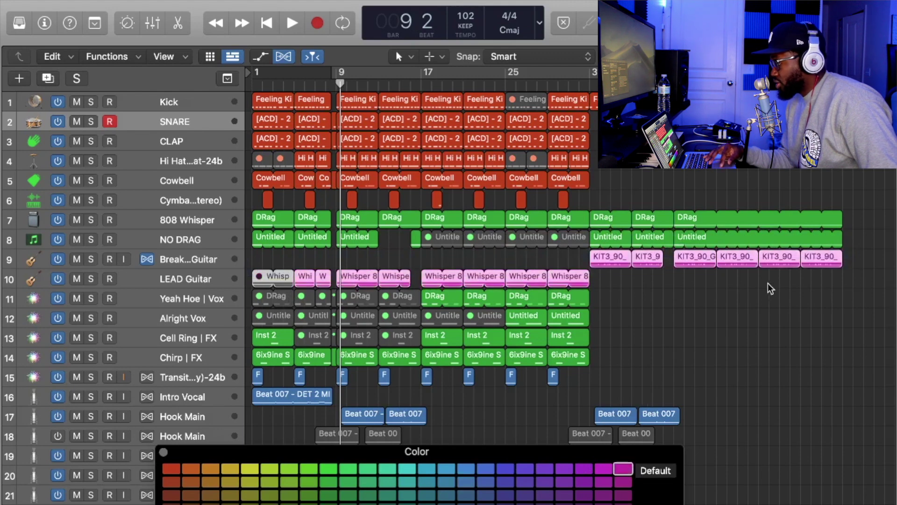
left_click_drag(858, 239, 277, 224)
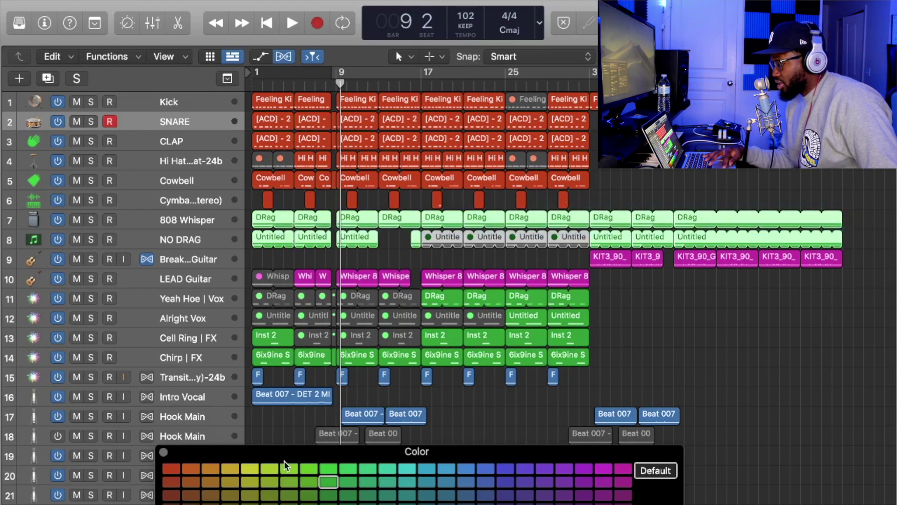
left_click(251, 471)
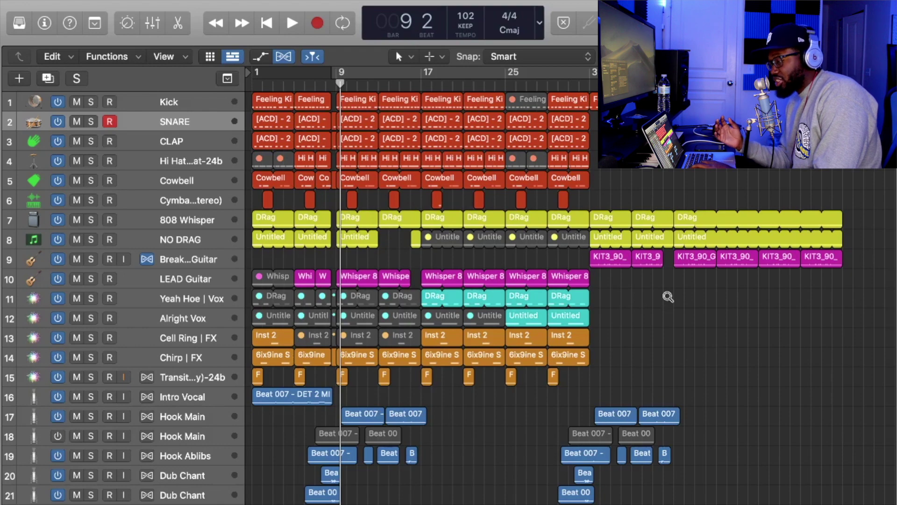
- Close the Color palette, zoom out to show the song through bar 81, and hide the global tracks
key("alt+c")
key("alt+c")
key("alt+c")
key("alt+c")
key("alt+c")
key("alt+c")
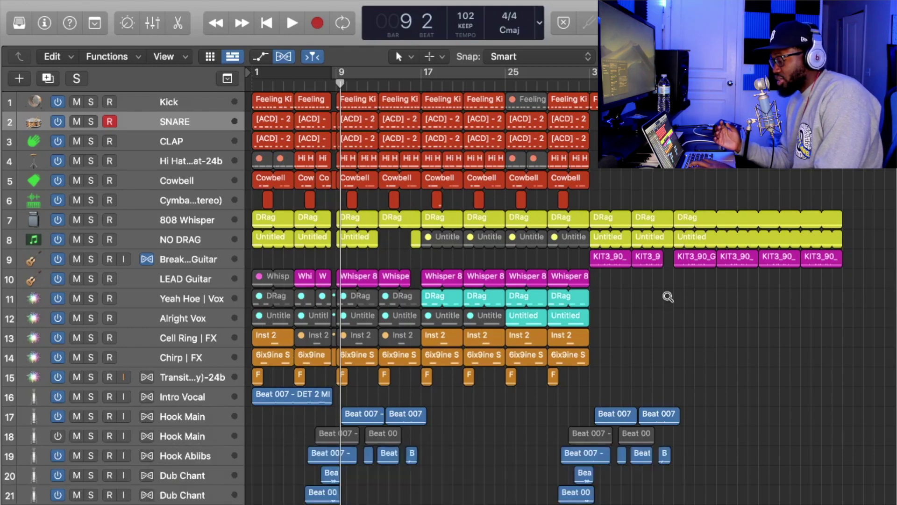
key("alt+c")
key("alt+c")
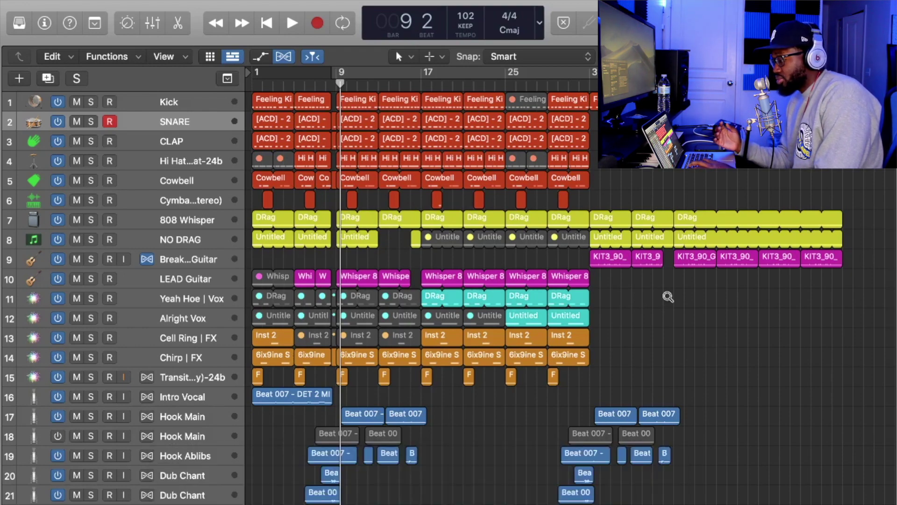
key("super+Left")
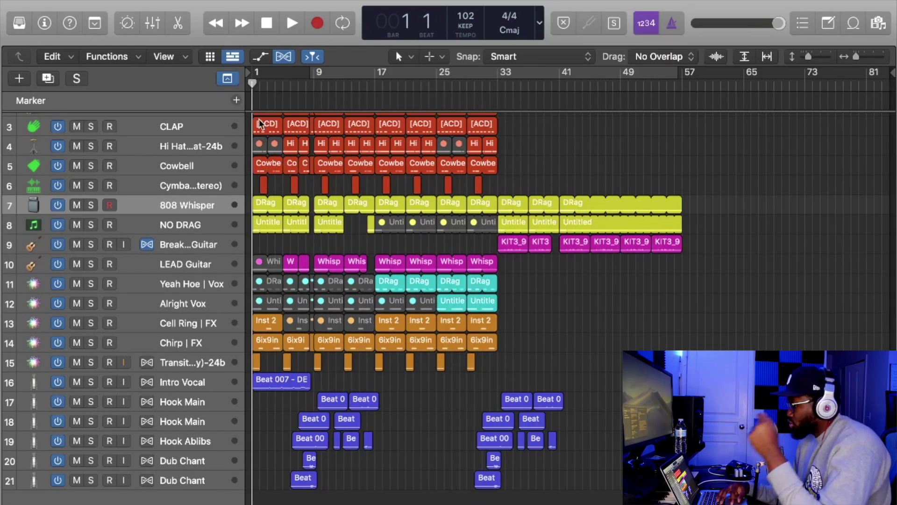
left_click(227, 78)
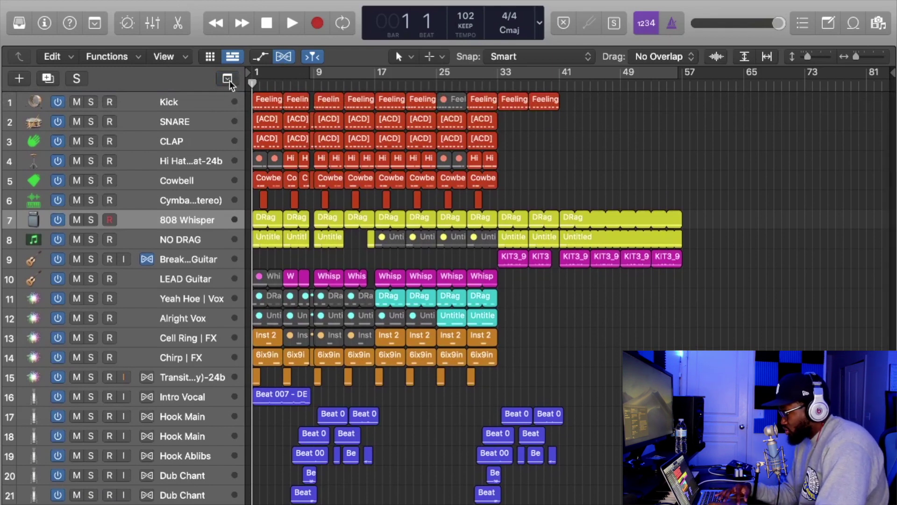
- Show the global tracks above the track list
left_click(227, 78)
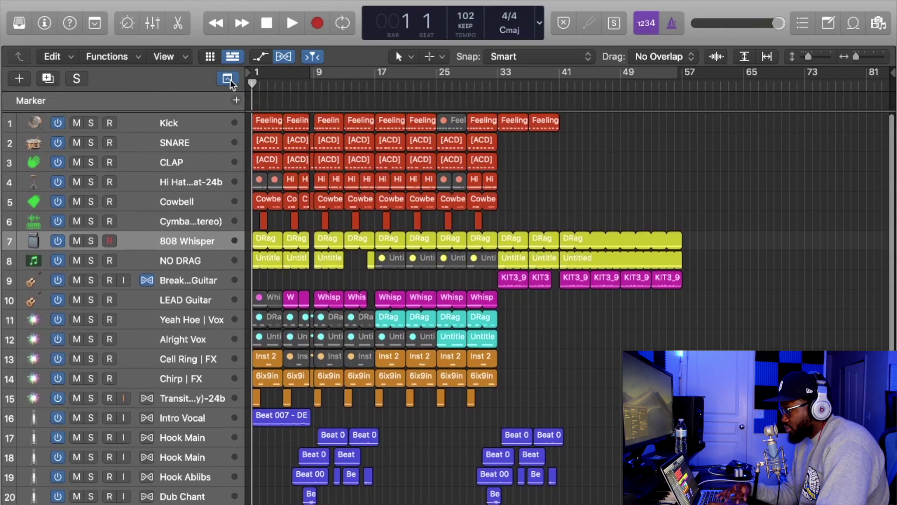
right_click(194, 77)
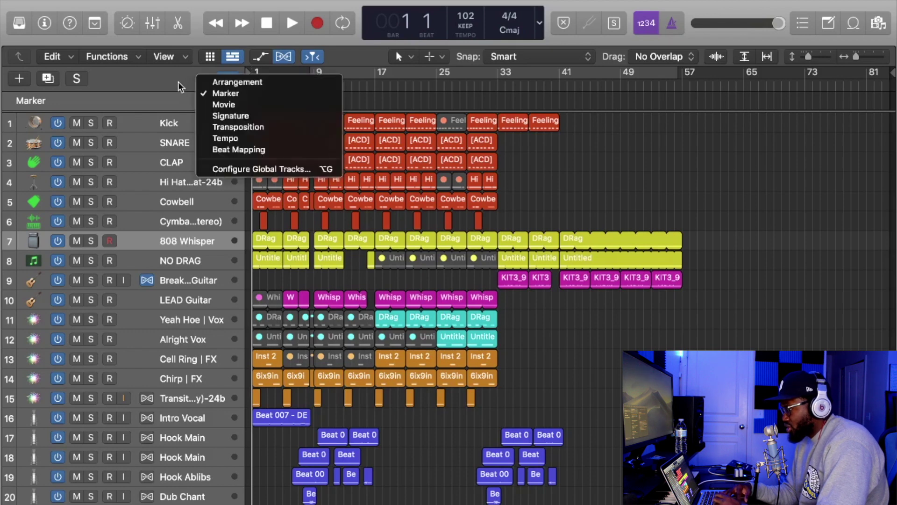
right_click(181, 82)
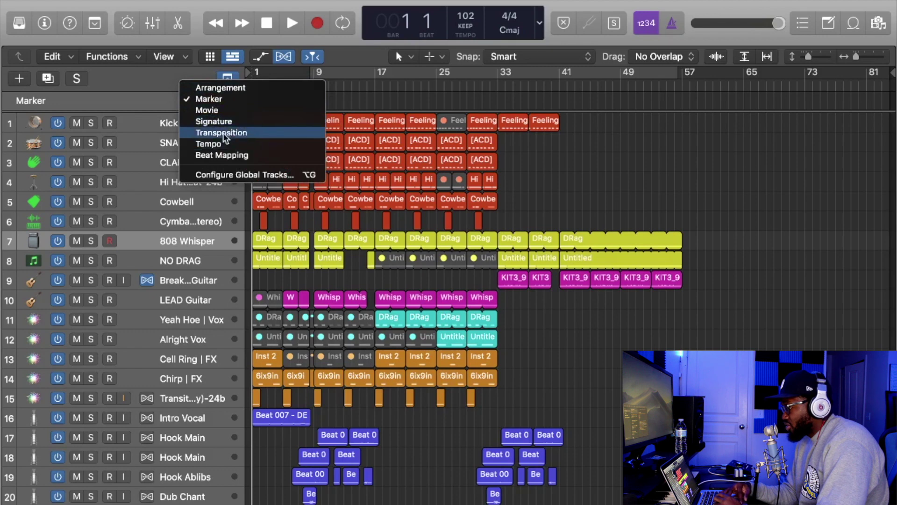
left_click(210, 100)
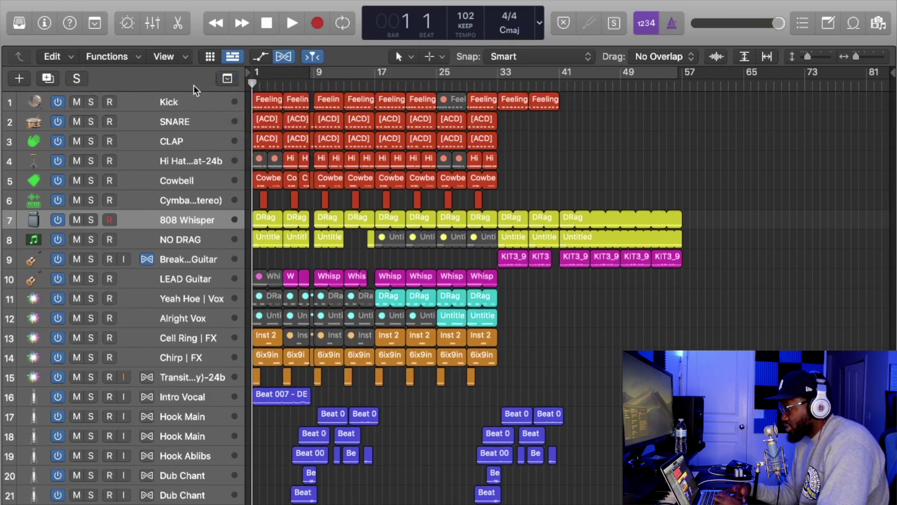
left_click(227, 78)
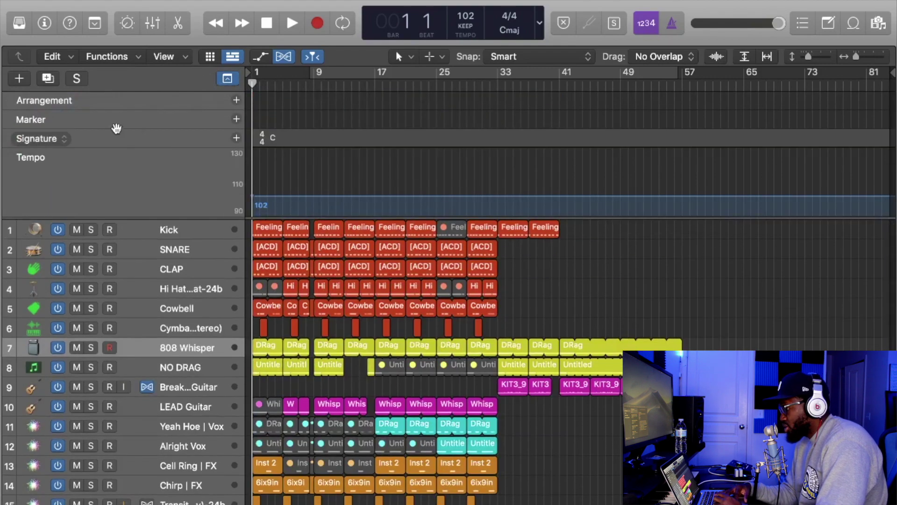
- Remove the Arrangement, Signature and Tempo global tracks, then add Marker 1 at bar 1
right_click(187, 83)
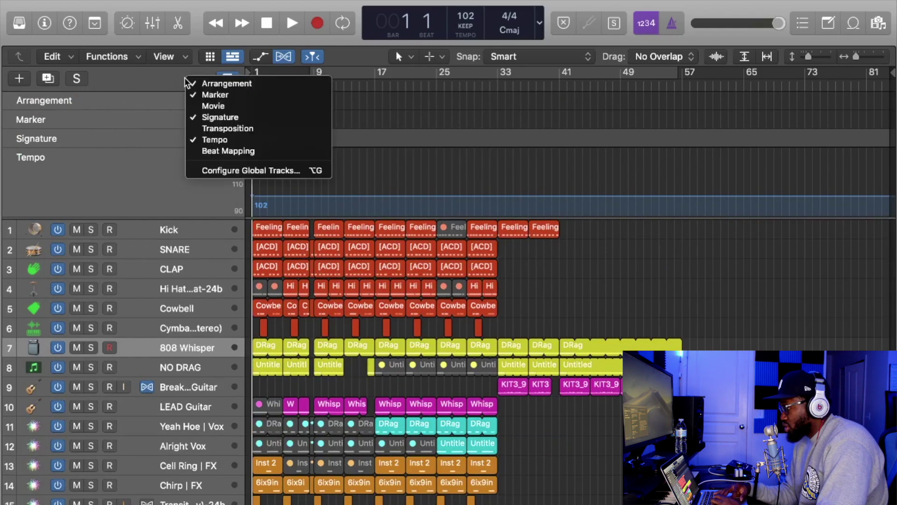
left_click(187, 82)
right_click(181, 81)
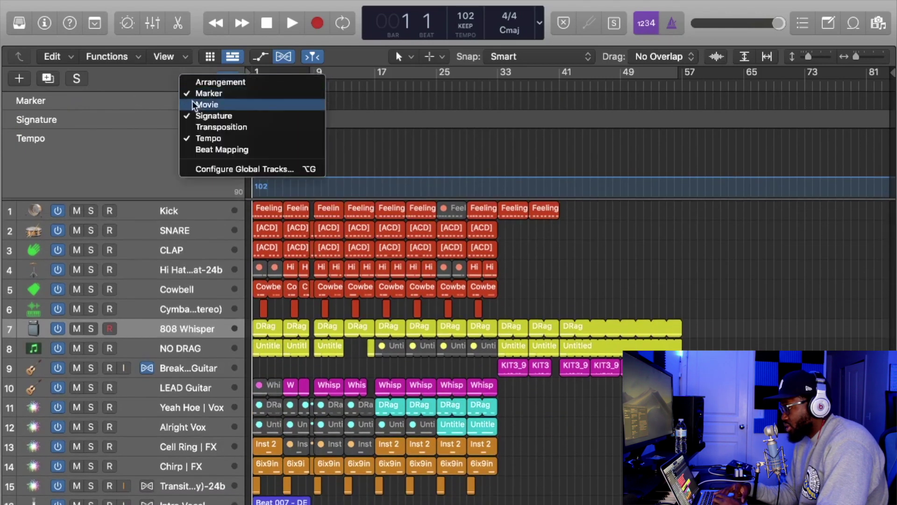
left_click(192, 116)
right_click(177, 80)
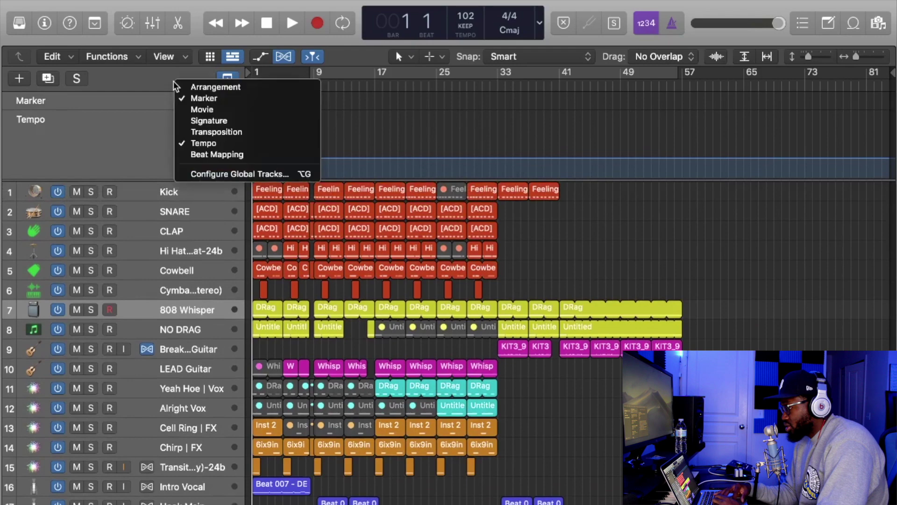
left_click(195, 143)
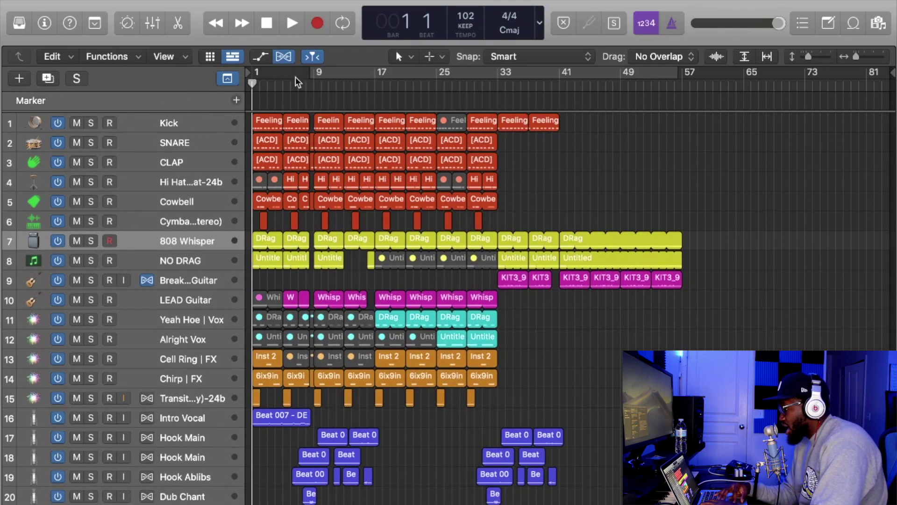
left_click(237, 101)
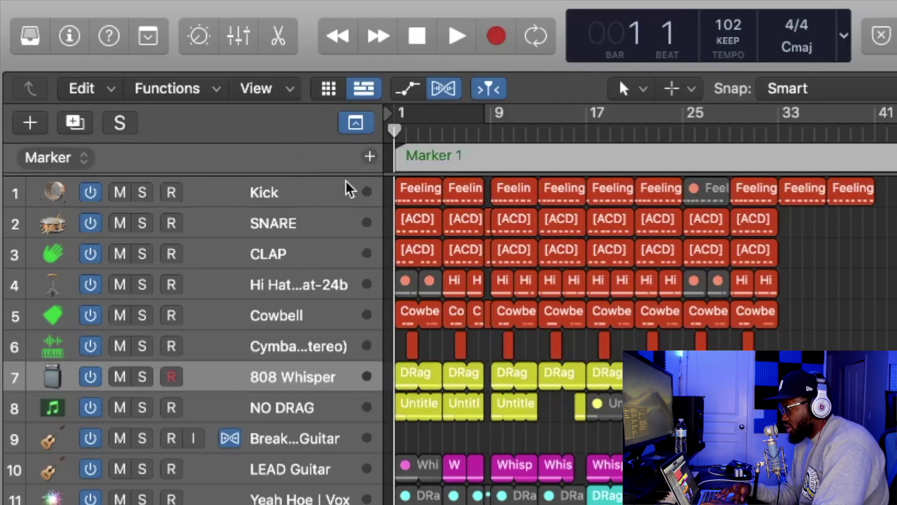
- Add Marker 2 and set the boundary at bar 9 so Marker 1 spans bars 1–9
left_click(369, 156)
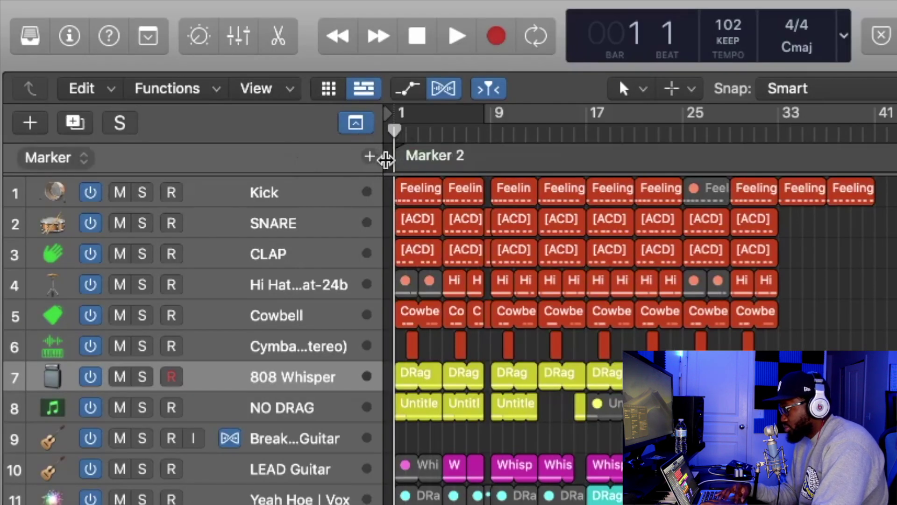
left_click_drag(397, 153, 513, 157)
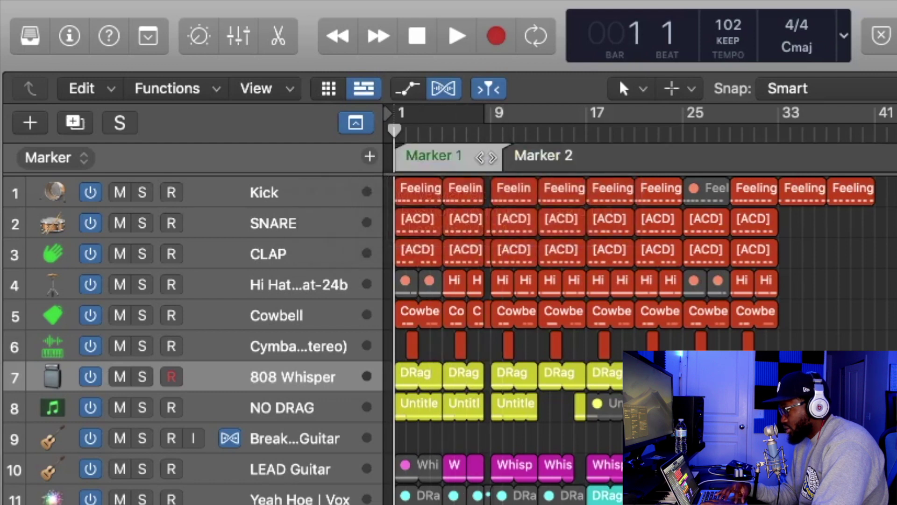
left_click_drag(506, 156, 485, 156)
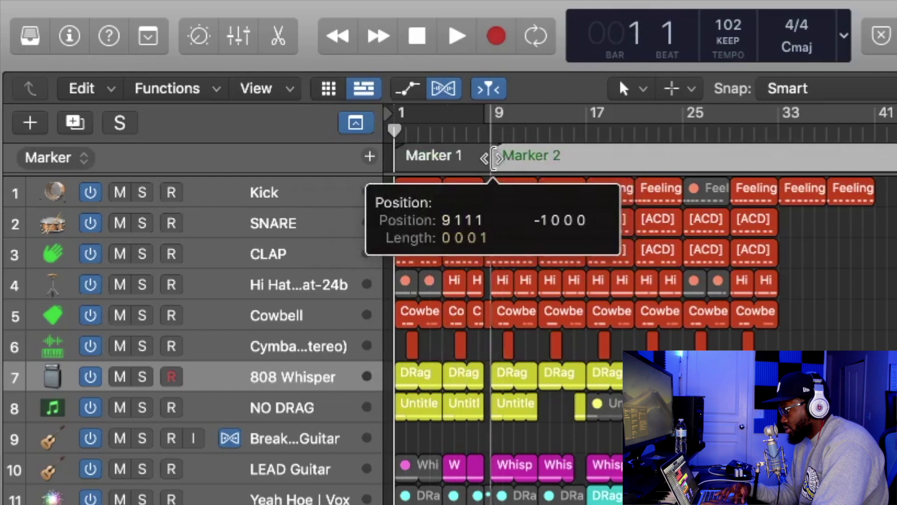
key("super+Right")
left_click_drag(664, 163, 690, 155)
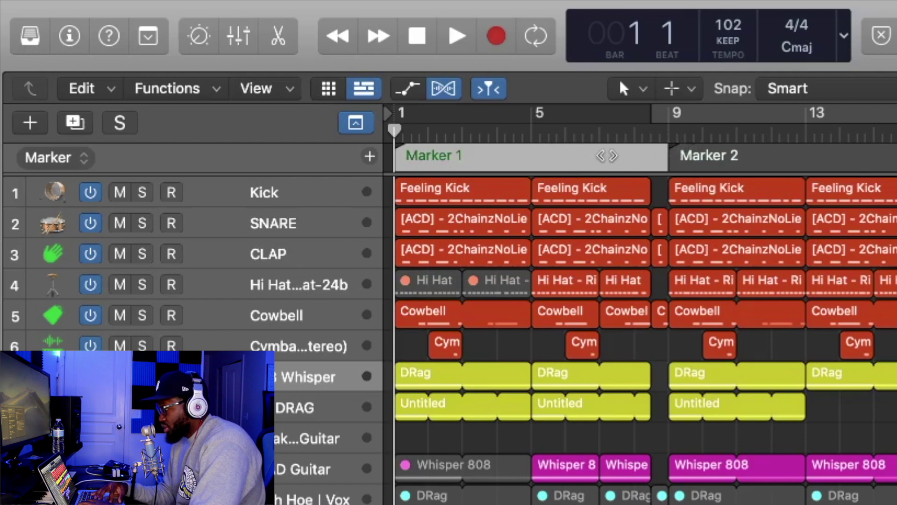
double_click(606, 155)
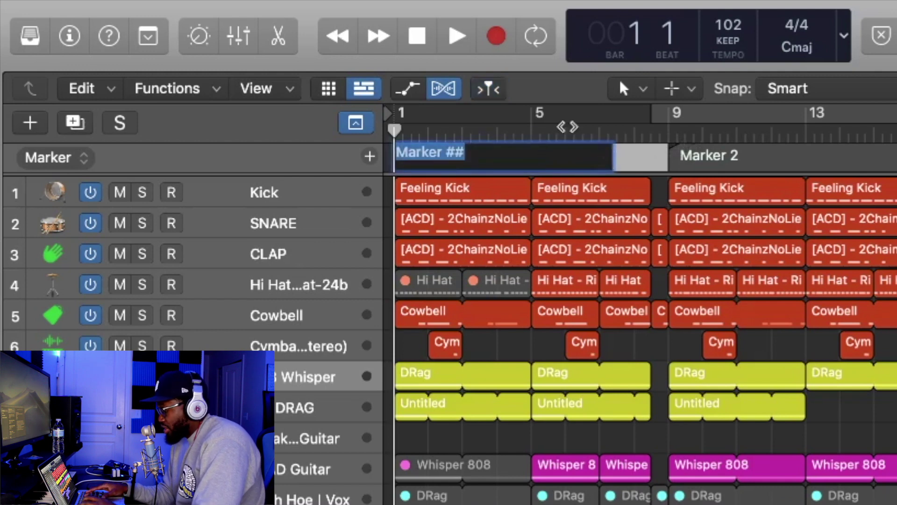
- Rename Marker 1 to INTRO and colour it yellow
type("INTRO")
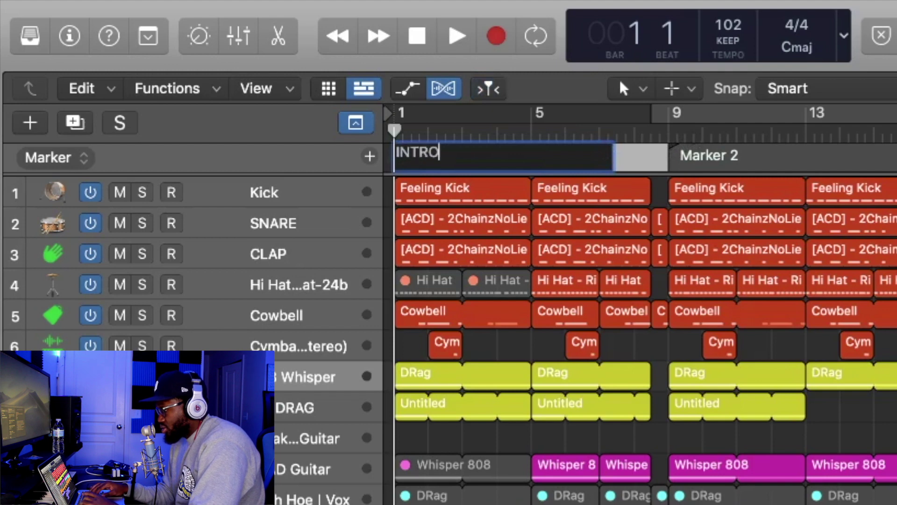
key("Return")
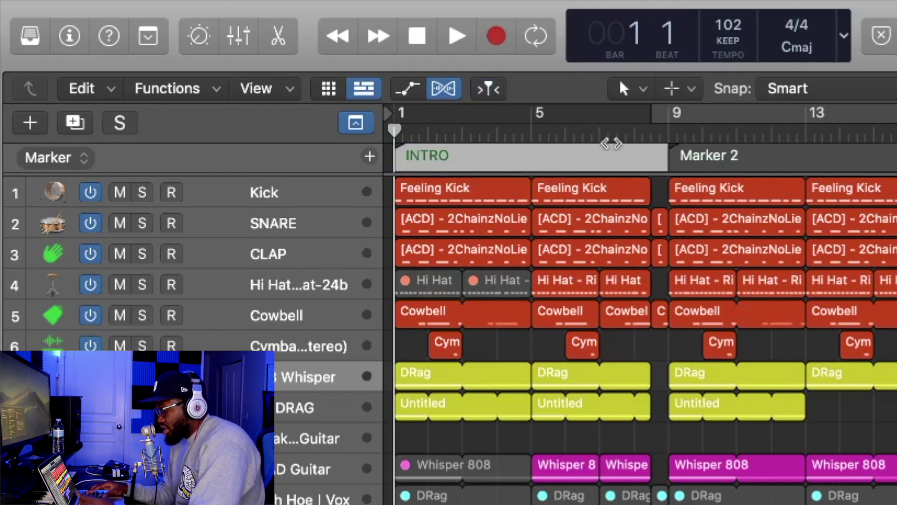
key("alt+c")
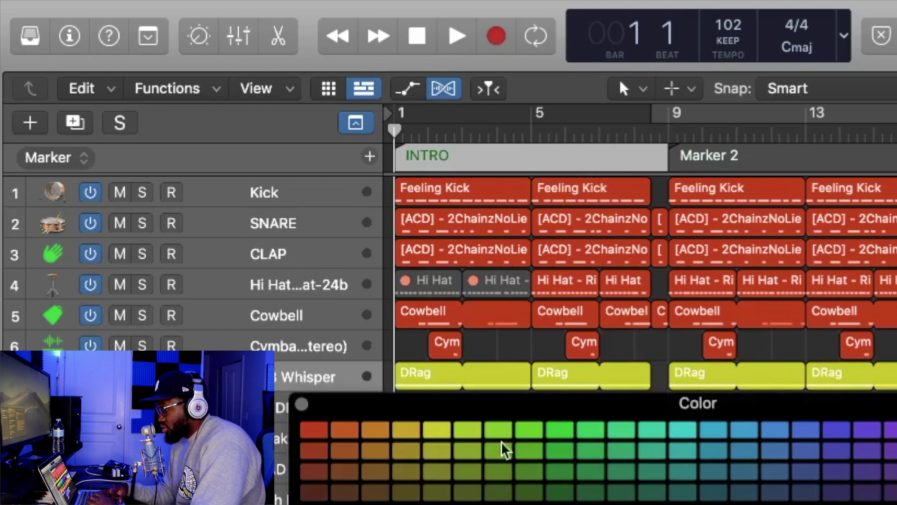
left_click(436, 428)
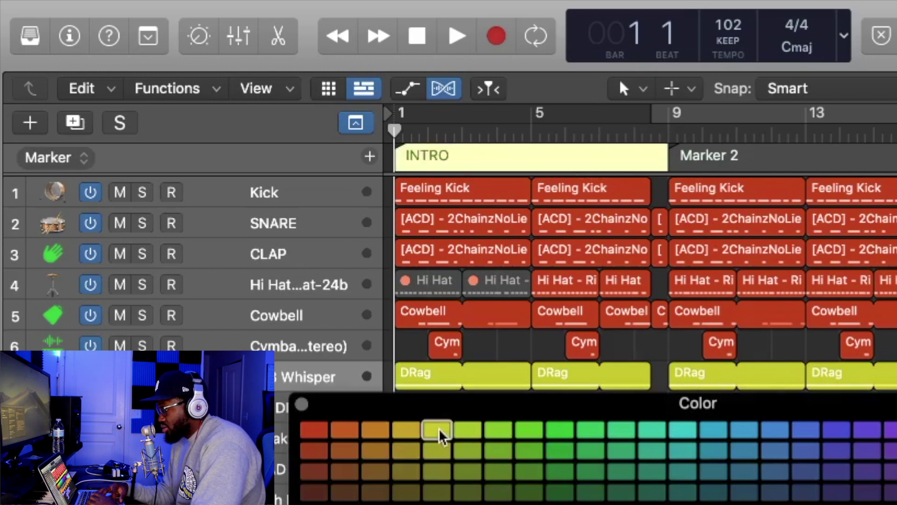
left_click(302, 404)
- Place the playhead at bar 9 and add Marker 3 there
left_click(727, 154)
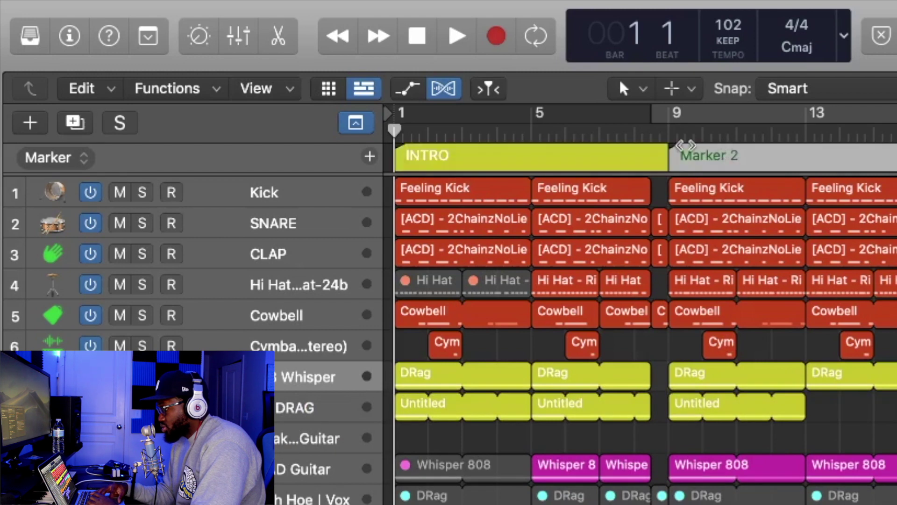
left_click(651, 134)
left_click_drag(651, 134, 669, 133)
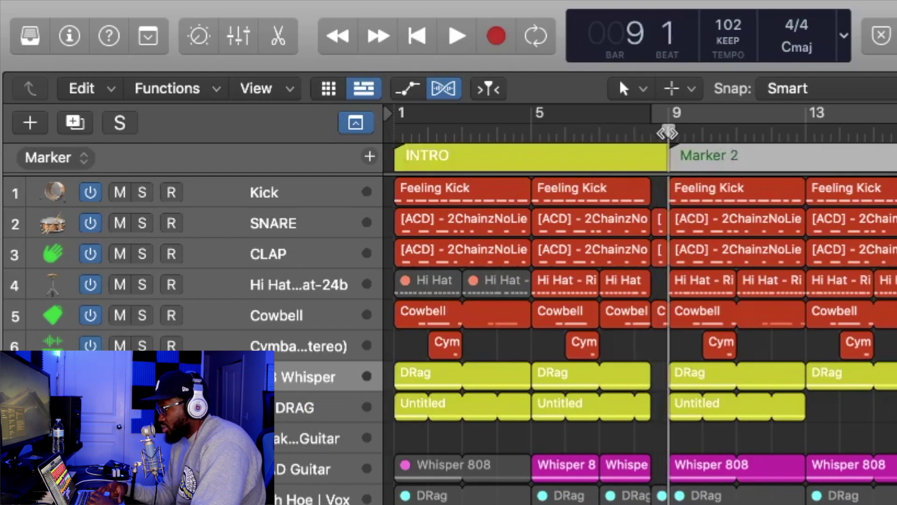
left_click(368, 158)
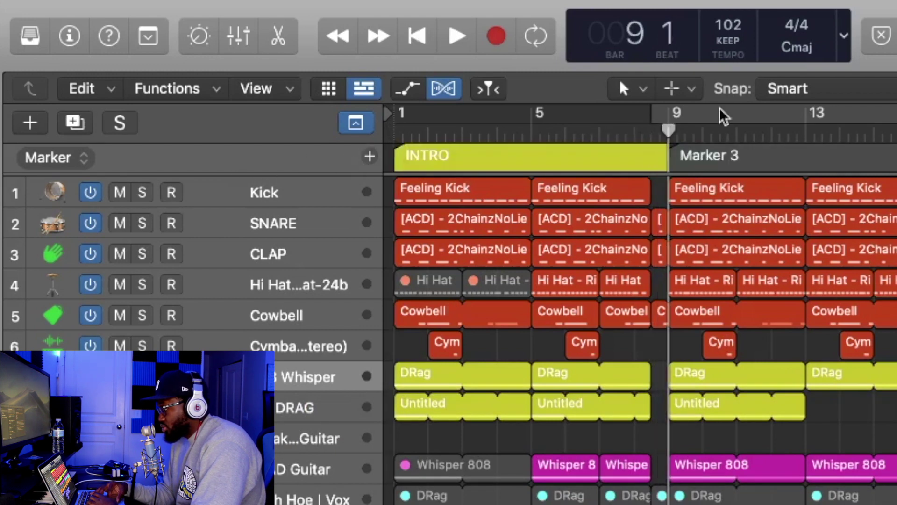
- Move Marker 3 to bar 33 and name the bar 9 marker 'Verse 1'
key("super+Left")
left_click_drag(529, 158, 753, 164)
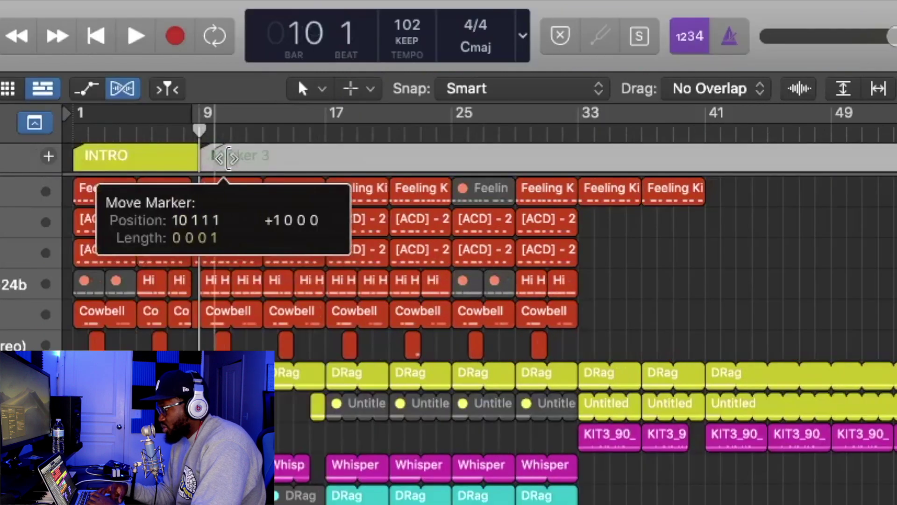
left_click_drag(431, 163, 579, 154)
double_click(574, 154)
type("Verse")
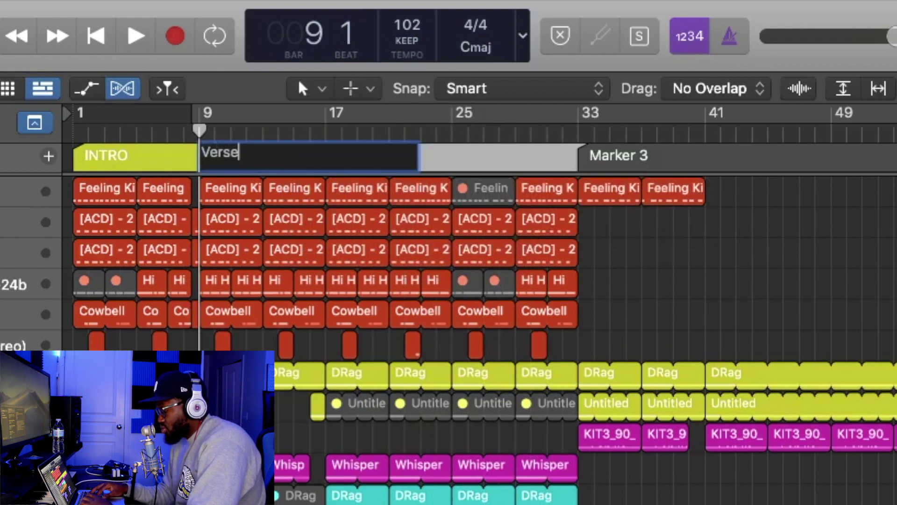
type(" 1")
key("Return")
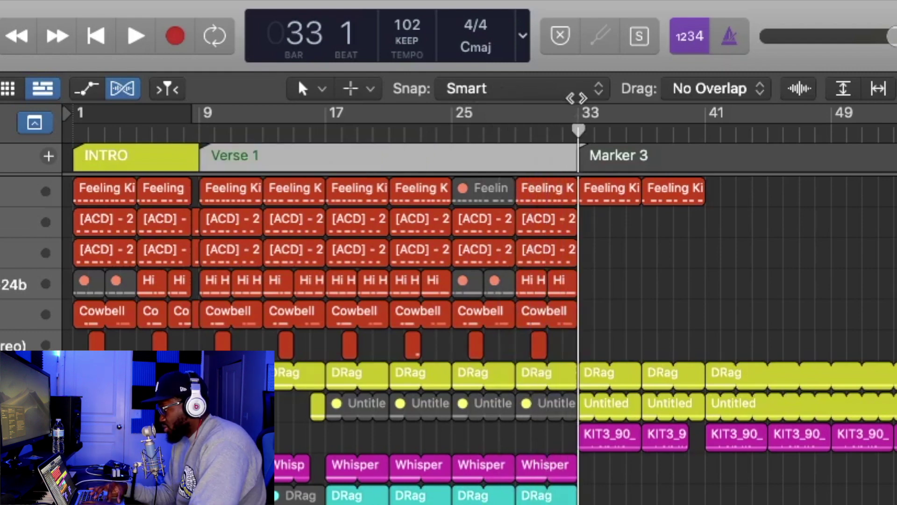
- Add a new marker at bar 41 and rename the bar 33 marker 'Hook'
left_click(48, 156)
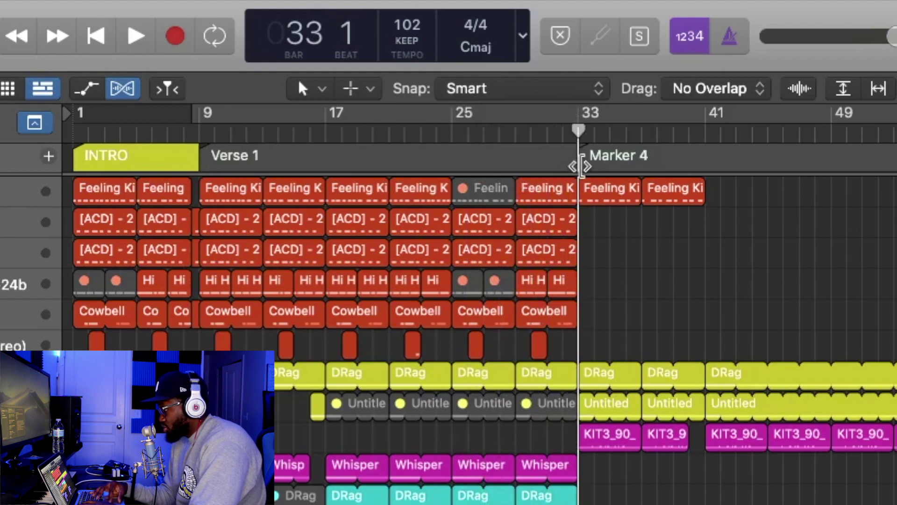
left_click_drag(581, 165, 721, 154)
double_click(621, 155)
type("Hook")
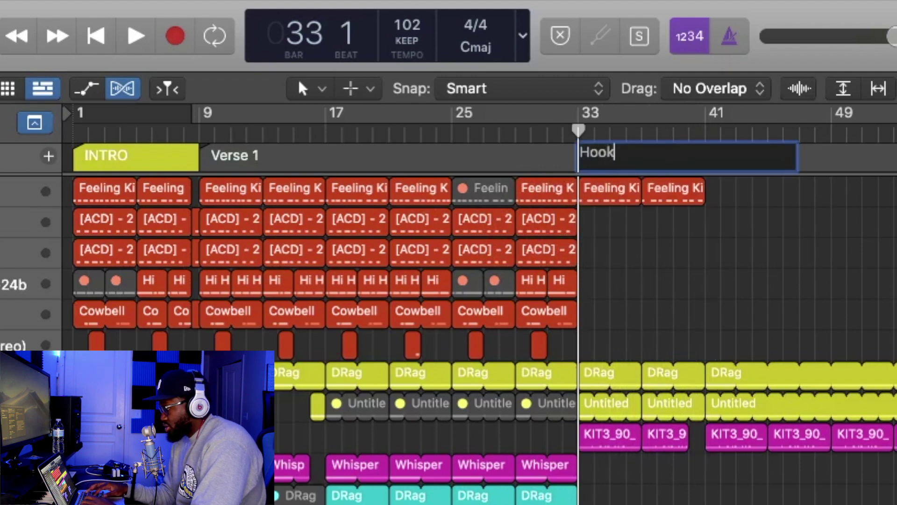
key("Return")
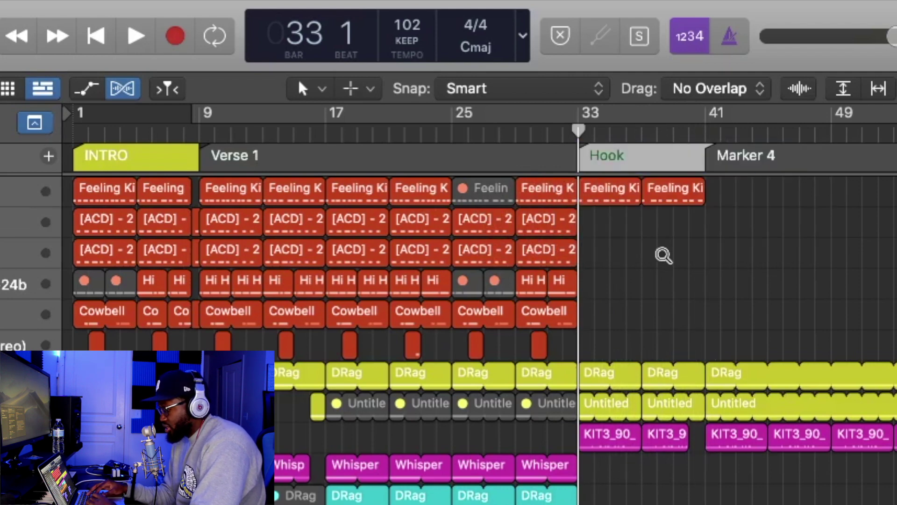
key("alt+c")
left_click(495, 156)
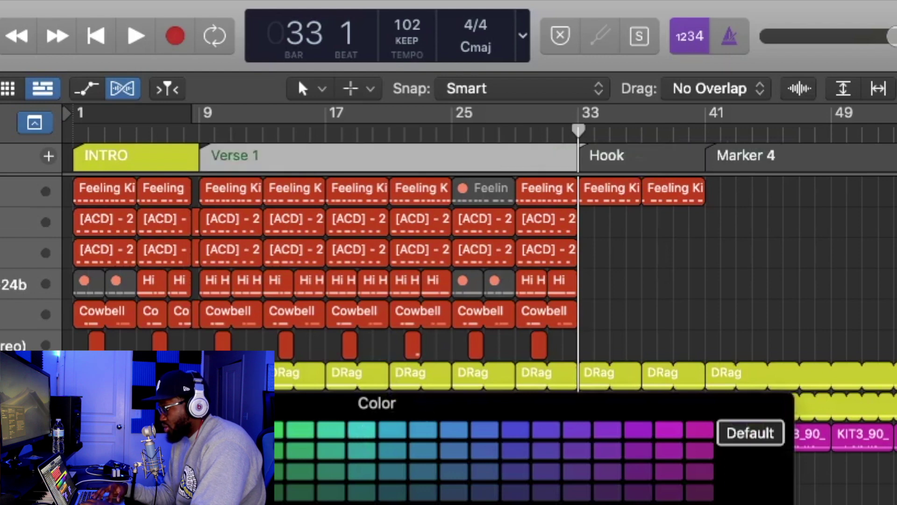
- Colour the Verse 1 marker blue, then select the Hook and second Verse markers to recolour
left_click(485, 491)
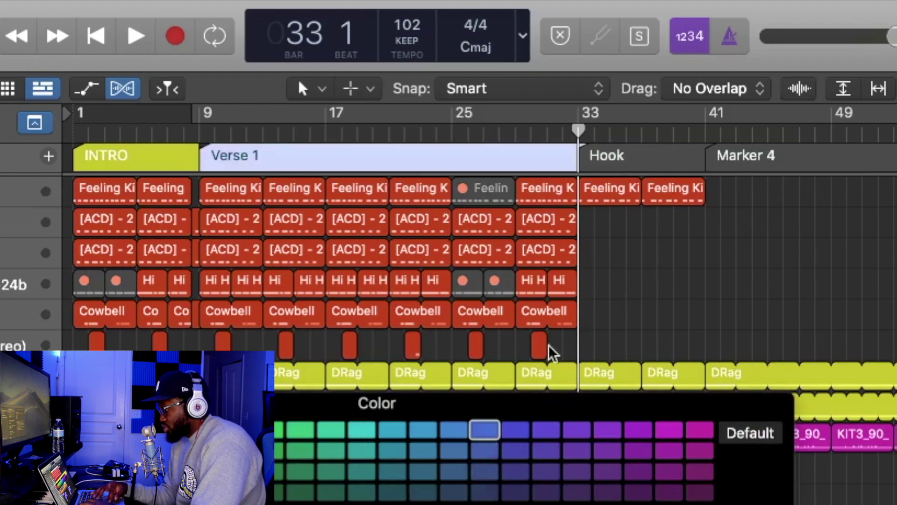
left_click(641, 162)
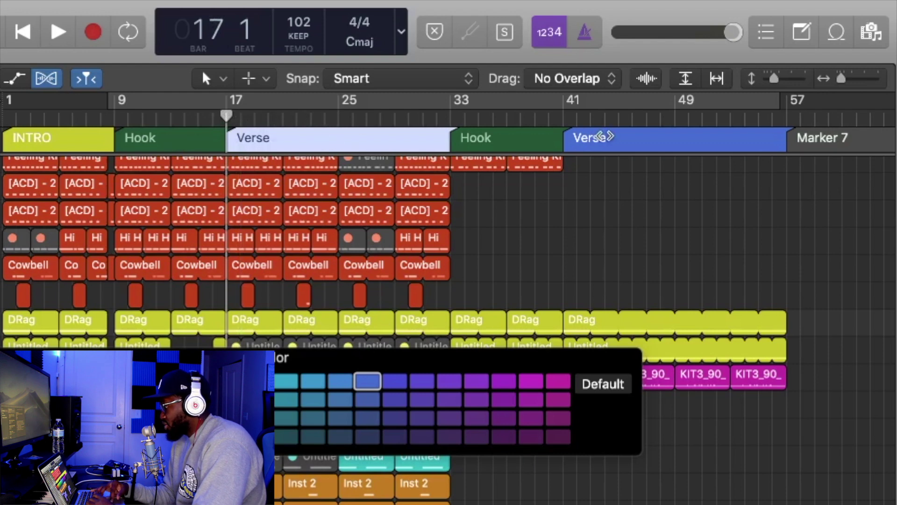
left_click(605, 138)
- Paste a copy of the green Hook marker at bar 57
left_click(183, 143)
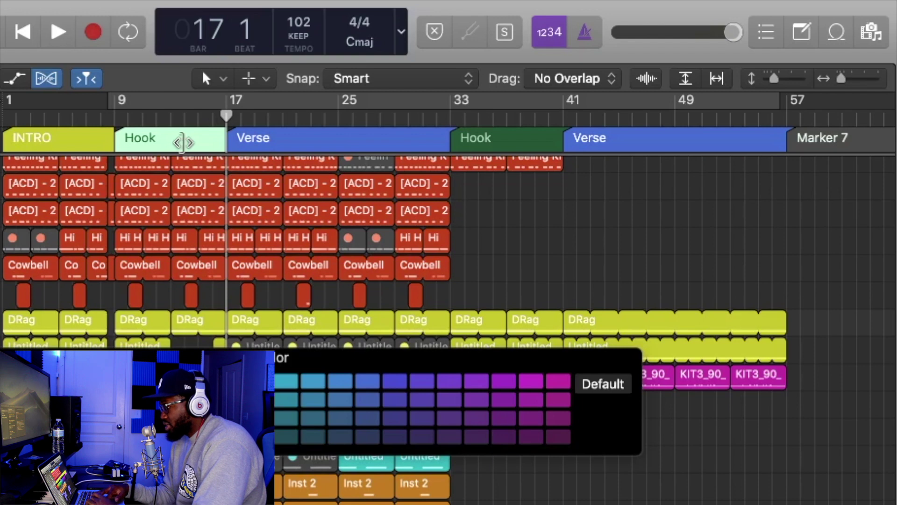
left_click_drag(740, 117, 800, 117)
key("cmd+v")
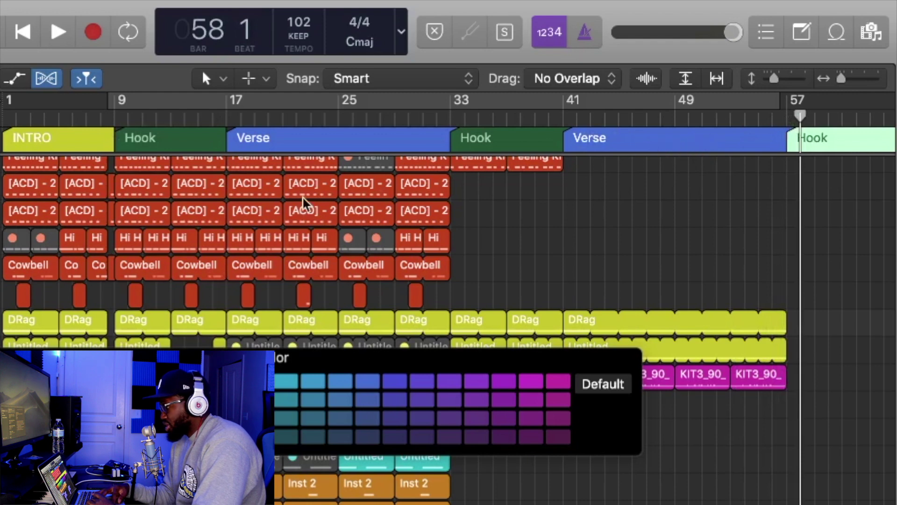
- Paste a copy of the INTRO marker at bar 65 and rename it 'OUtro'
left_click(41, 139)
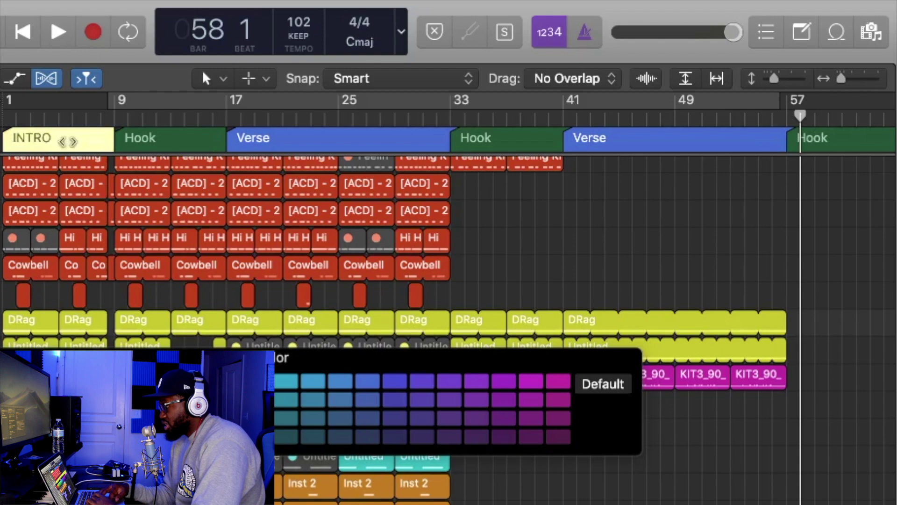
scroll(359, 187, "right", 3)
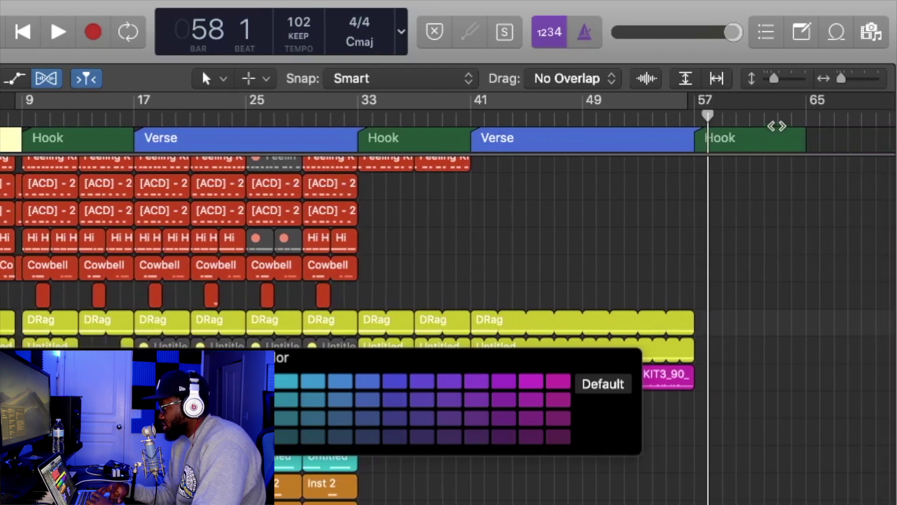
left_click_drag(777, 122, 807, 108)
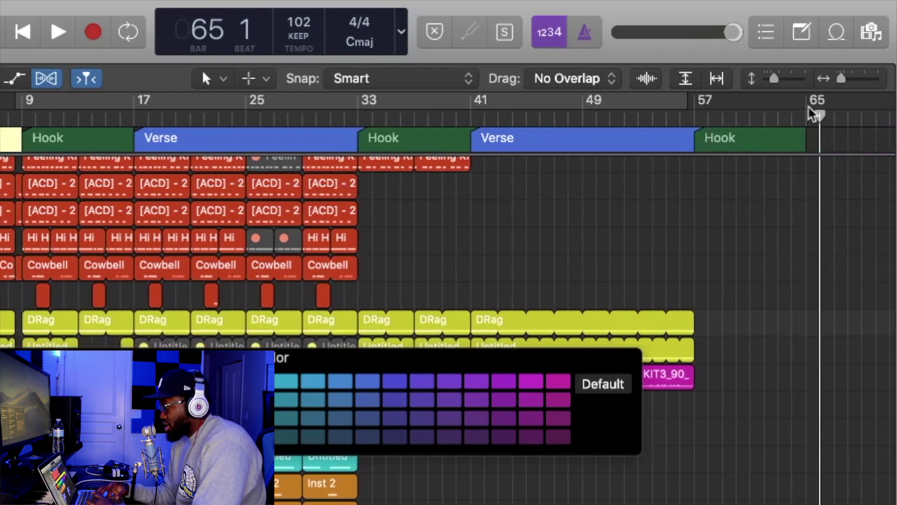
key("super+v")
double_click(761, 146)
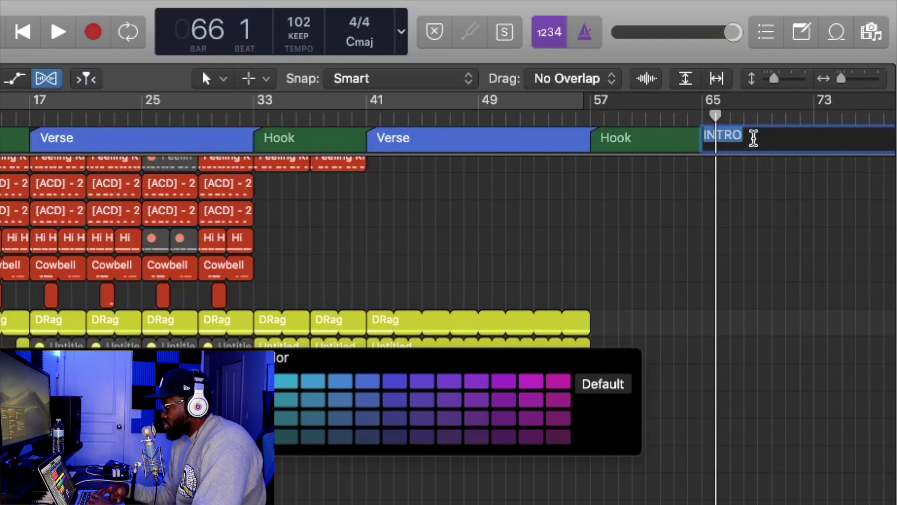
type("OUtro")
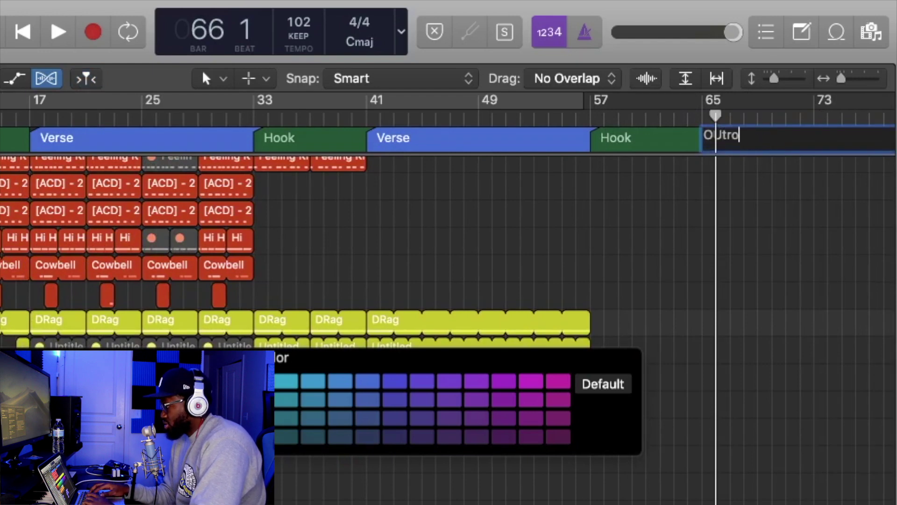
key("Return")
key("z")
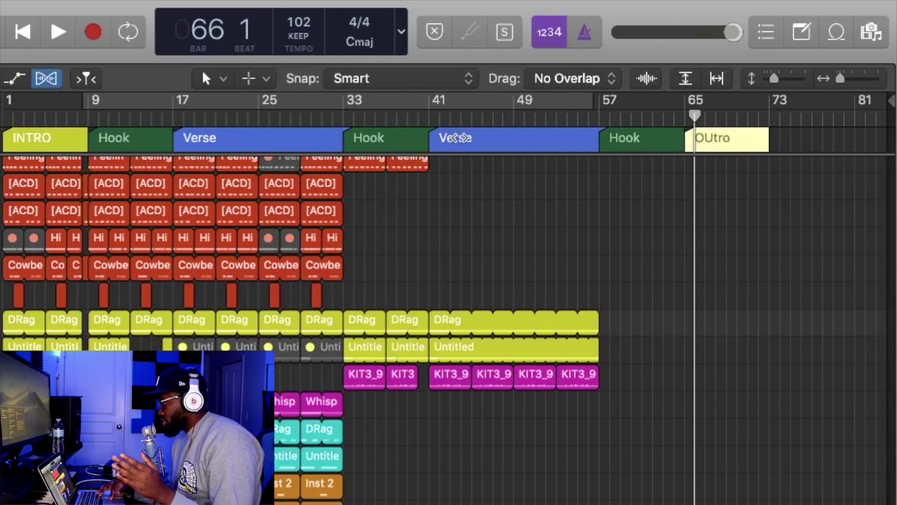
- Open the Marker List with D and hide its marker text area
left_click(225, 138)
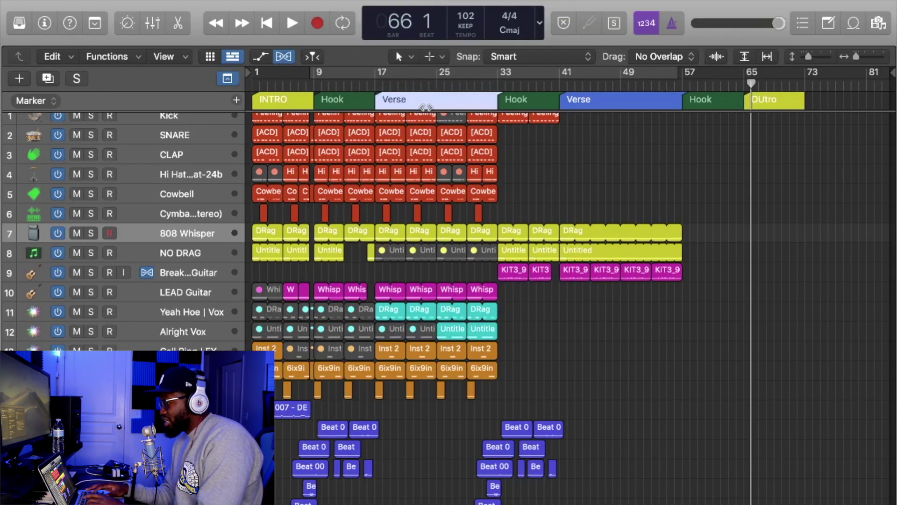
key("d")
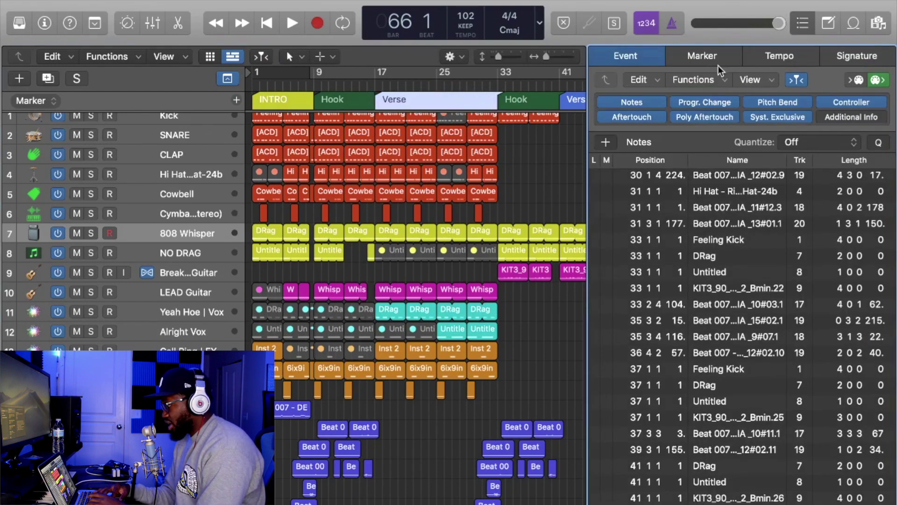
left_click(706, 59)
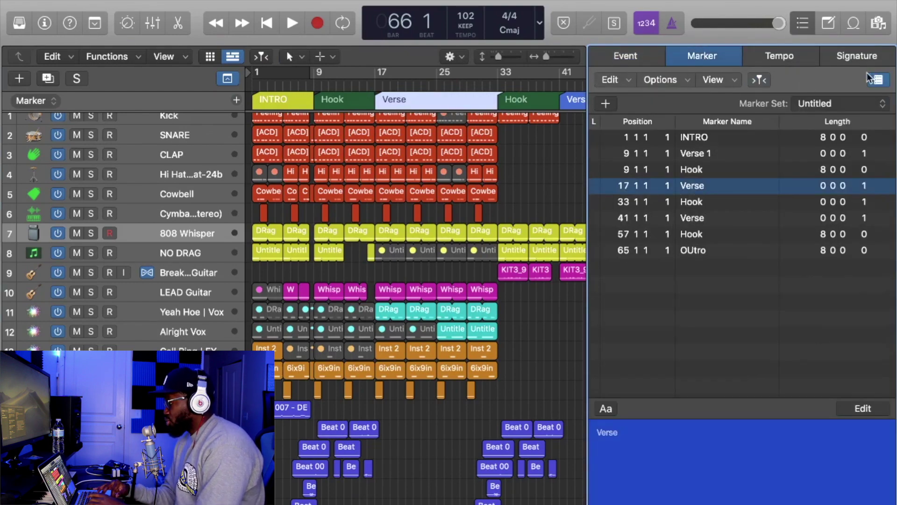
left_click(878, 80)
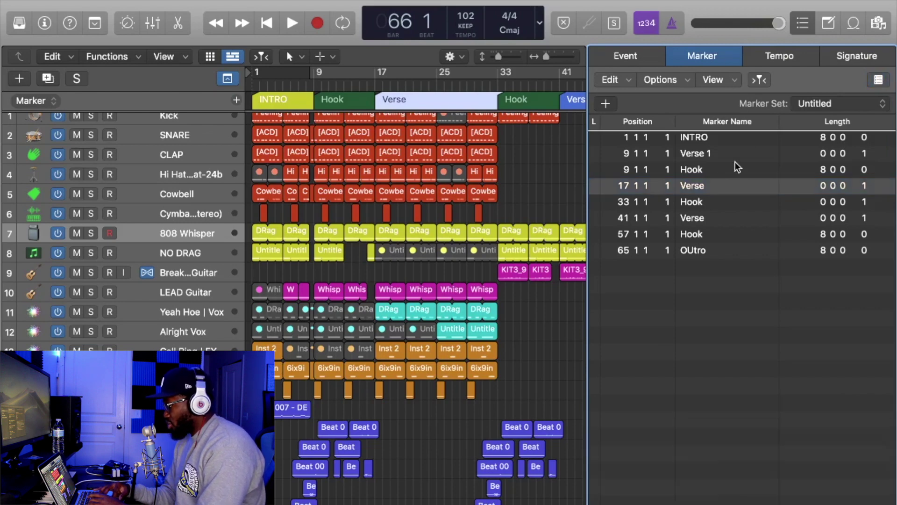
- Add the note 'Remeber to make phaser effect on 1st verse .' to the Verse marker
left_click(878, 81)
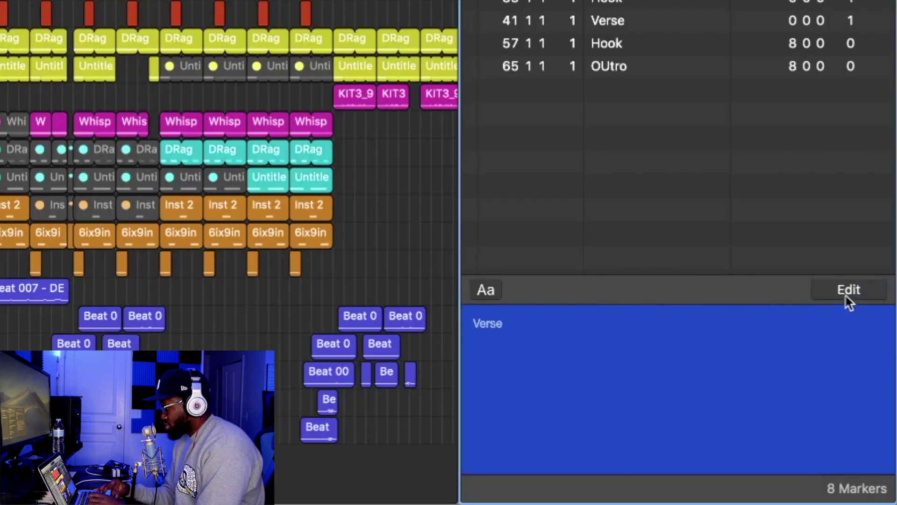
left_click(862, 408)
left_click(790, 369)
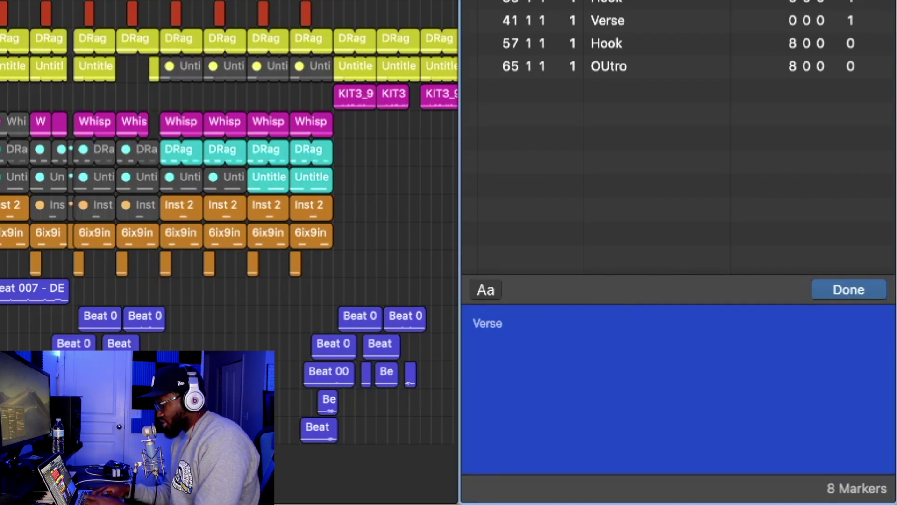
type("Remeber to make phaser effect")
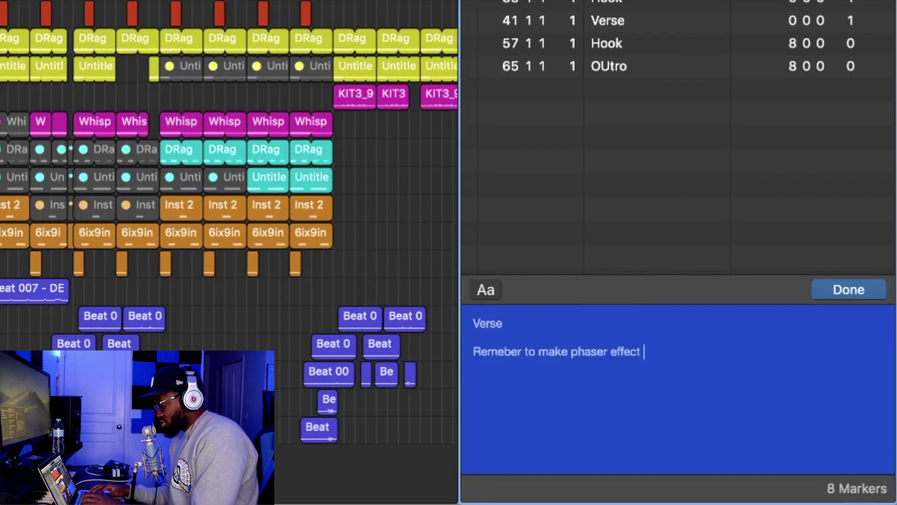
type(" on 1st ")
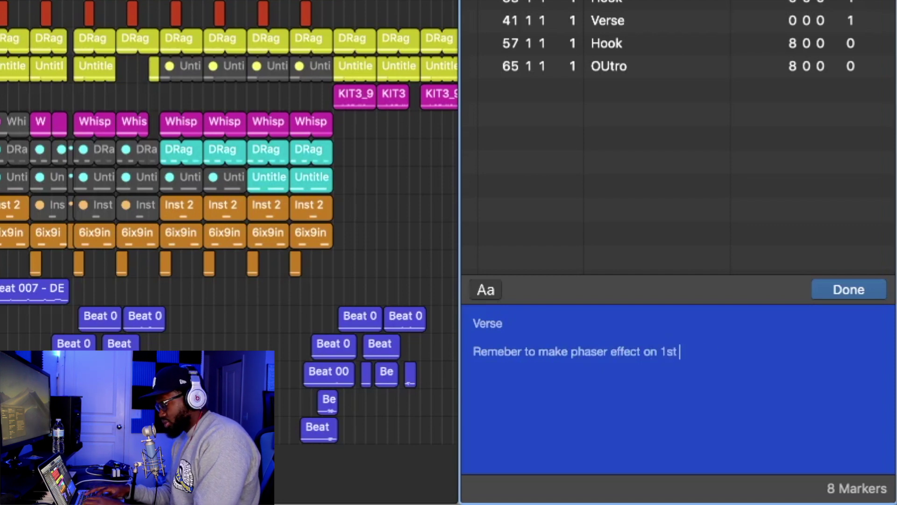
type("verse .")
left_click(831, 288)
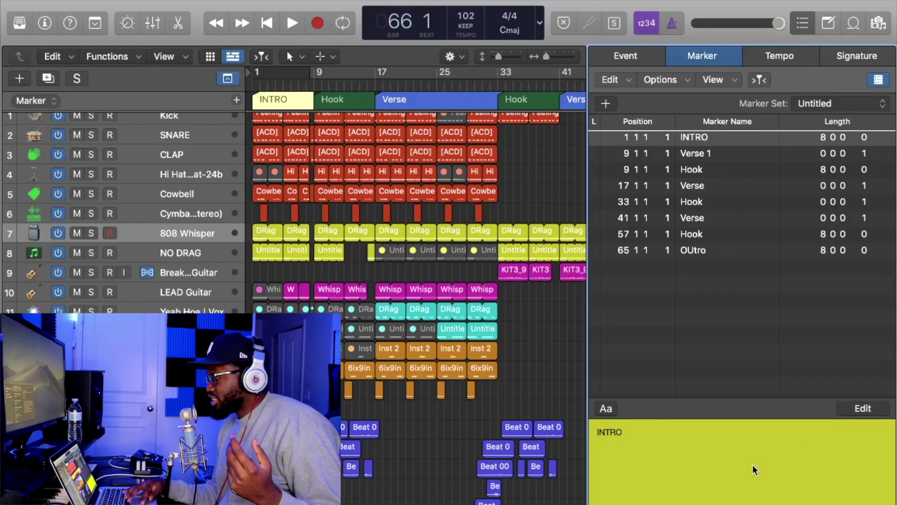
key("d")
left_click(171, 123)
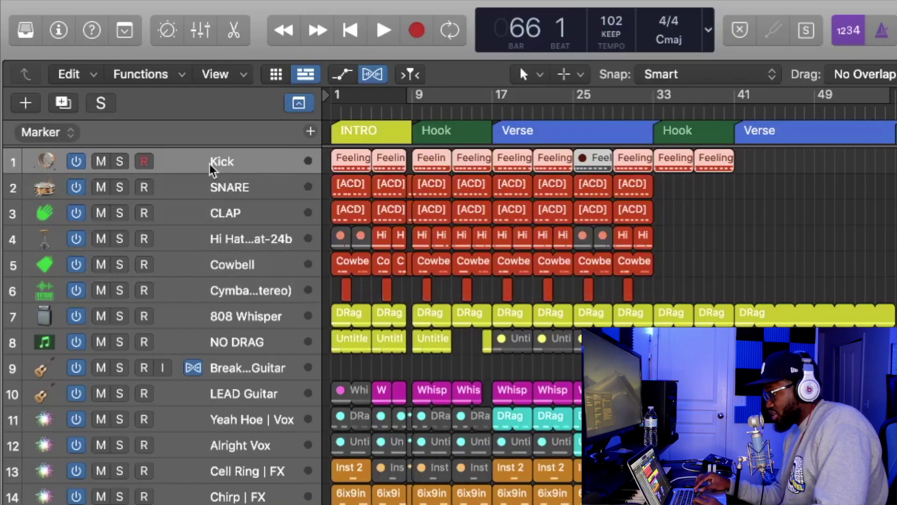
- Select the six drum tracks, Kick through Cymbal, and choose Create Track Stack
key("shift+Down")
key("shift+Down")
key("shift+Down")
key("shift+Down")
key("shift+Down")
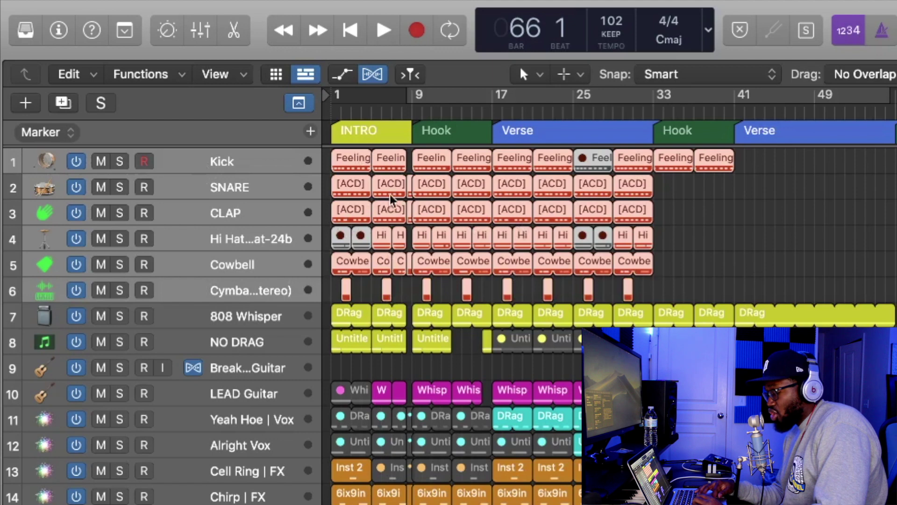
right_click(260, 273)
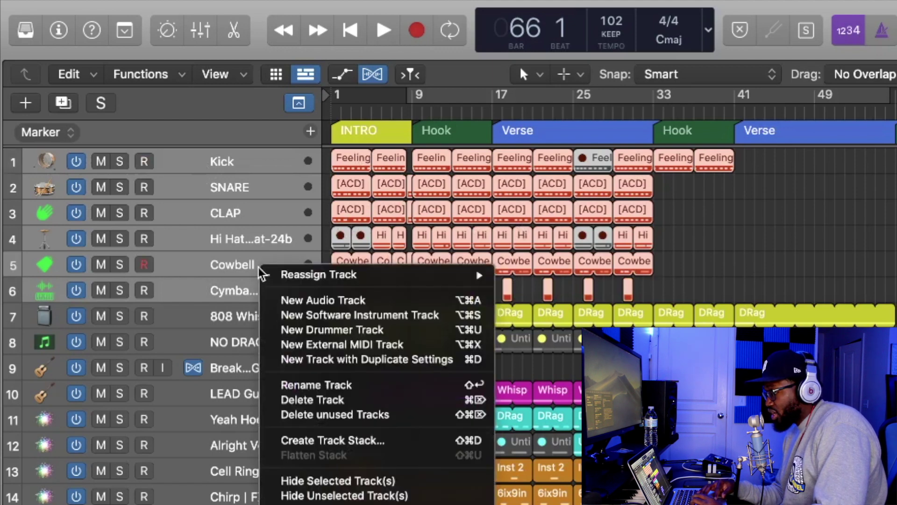
left_click(333, 440)
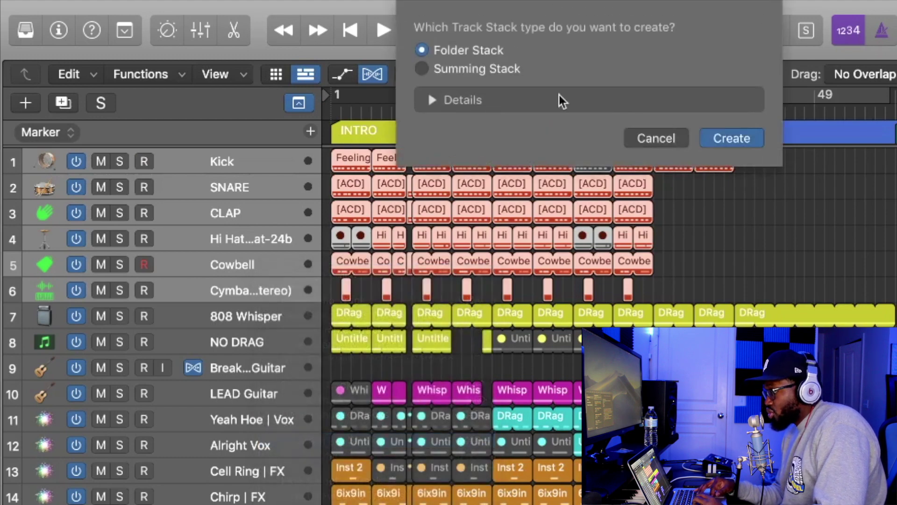
- Create the drum folder stack and rename it 'Drums'
left_click(753, 140)
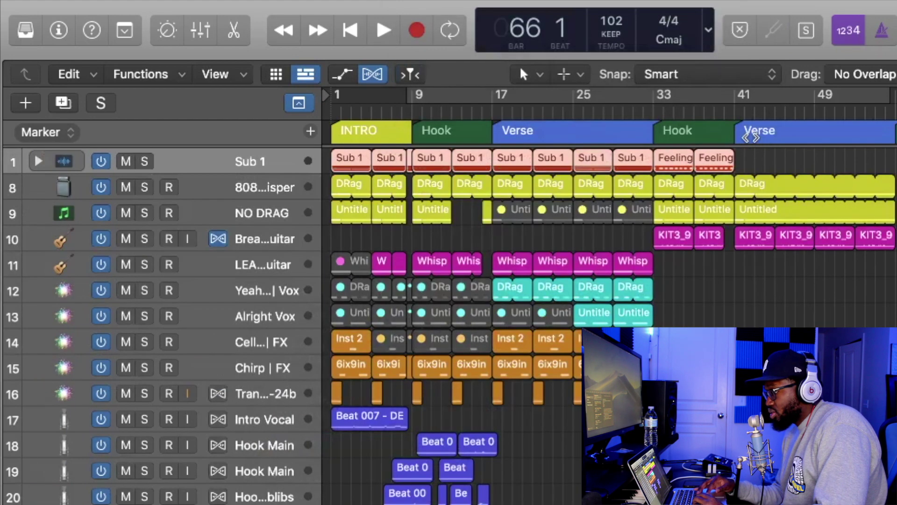
double_click(252, 161)
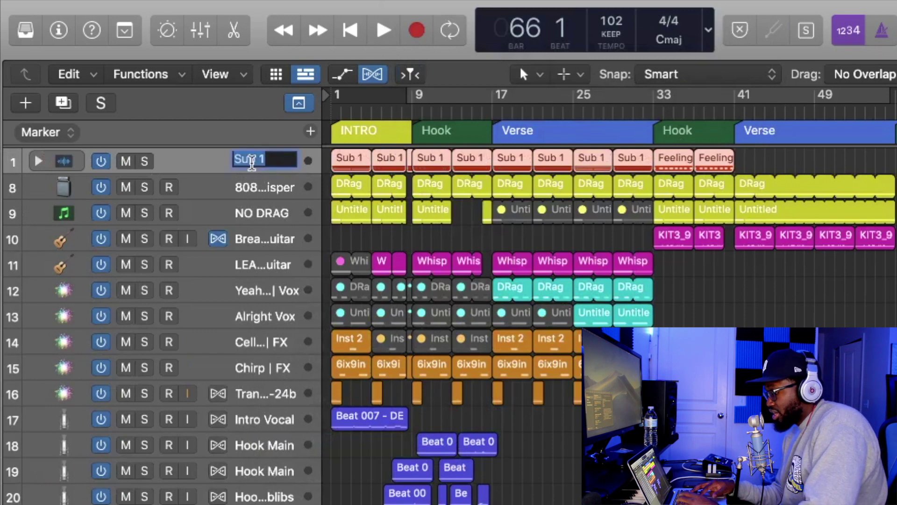
type("Drums")
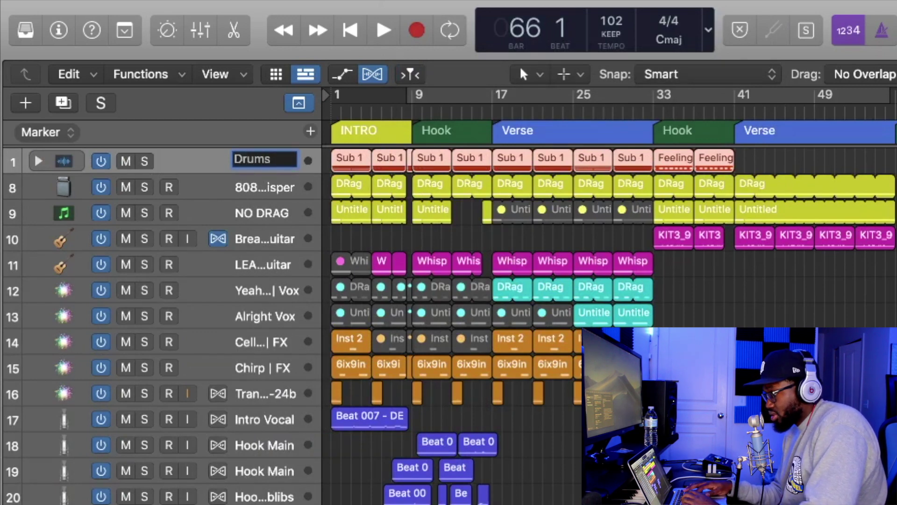
key("Return")
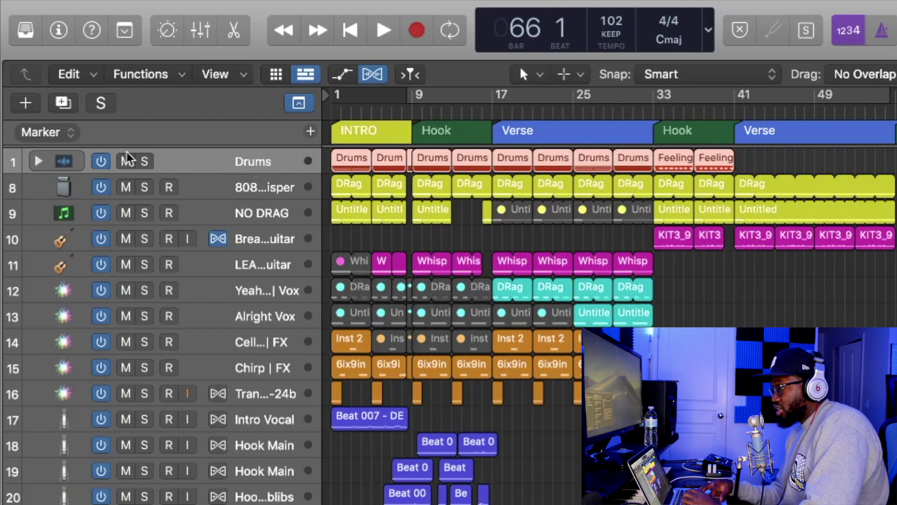
left_click(39, 162)
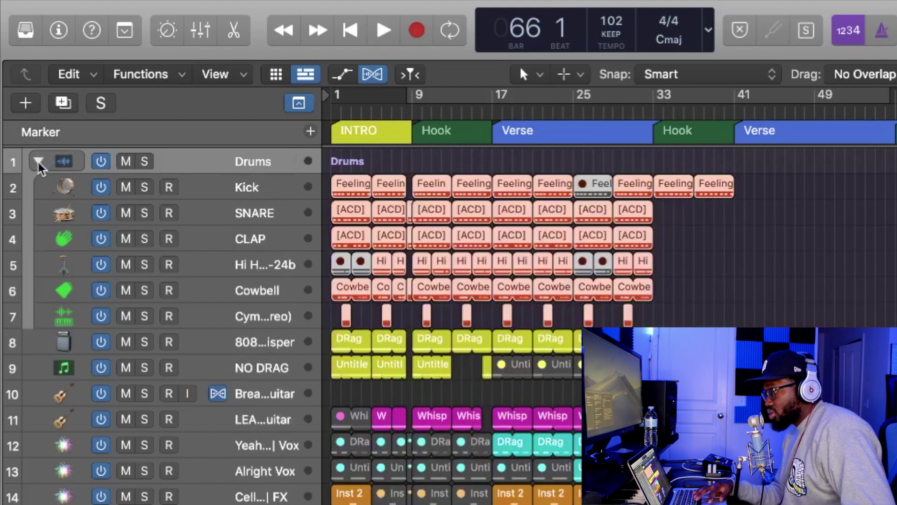
left_click(39, 161)
left_click(38, 161)
left_click(39, 161)
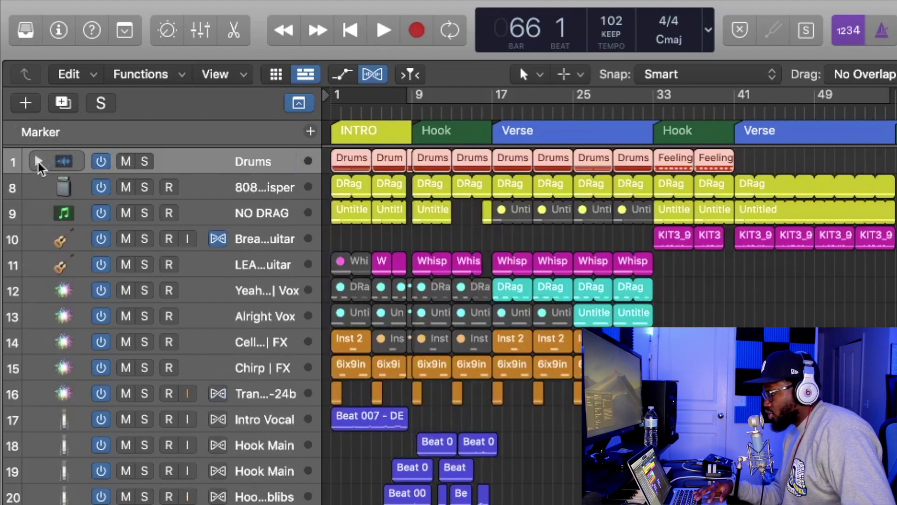
left_click(38, 162)
left_click(39, 162)
left_click(38, 162)
left_click(38, 161)
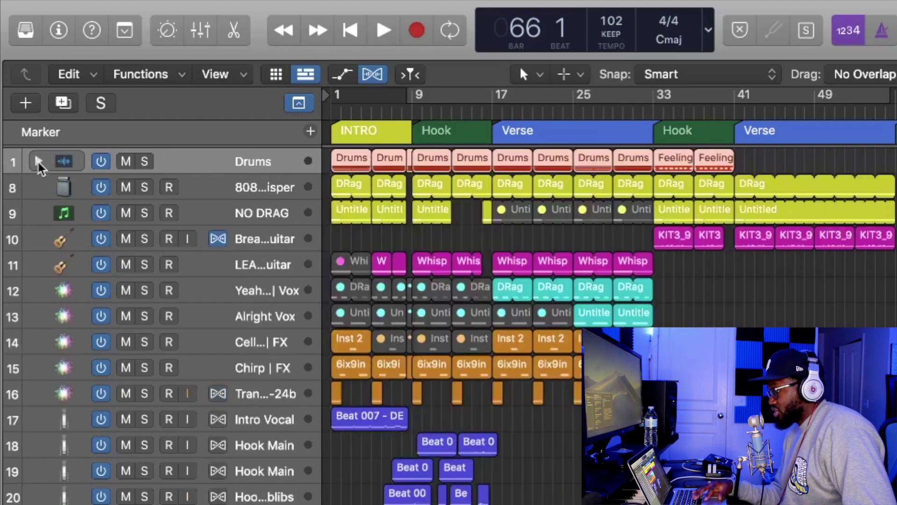
left_click(38, 162)
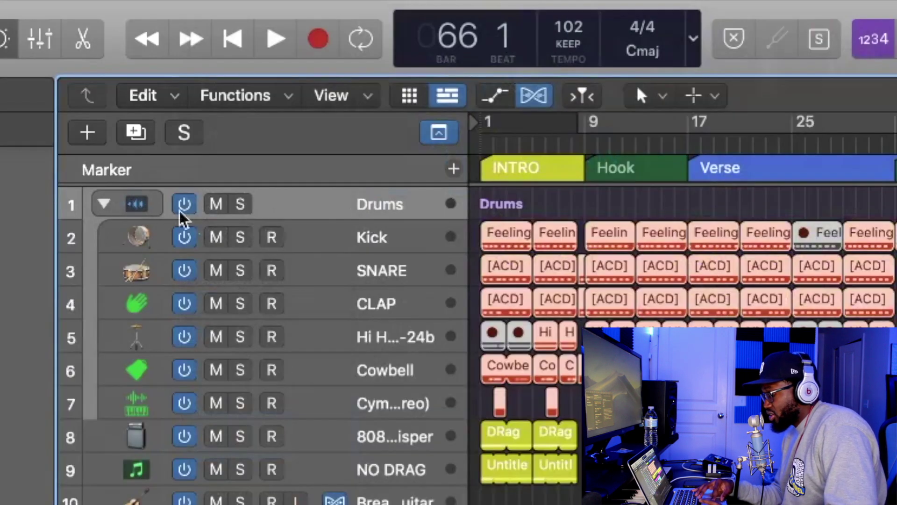
- Give the Drums stack a drum-kit icon and collapse it
left_click(137, 206)
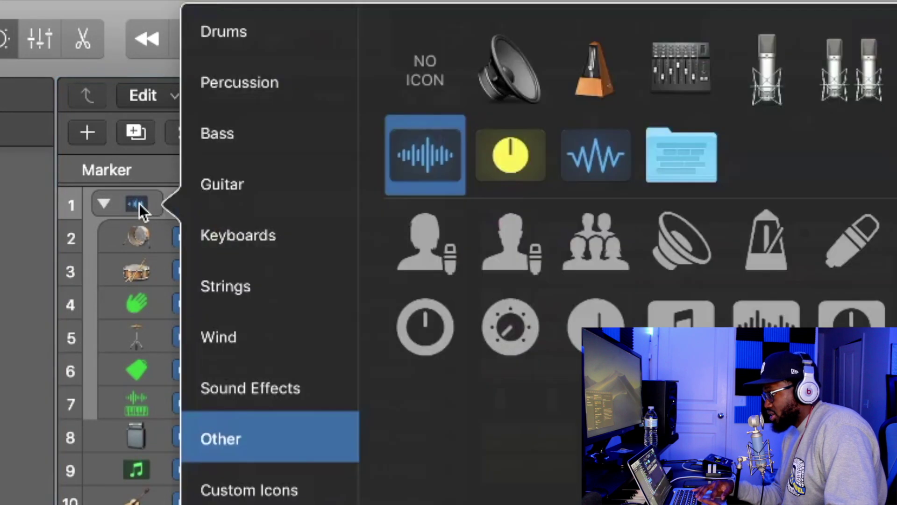
left_click(210, 44)
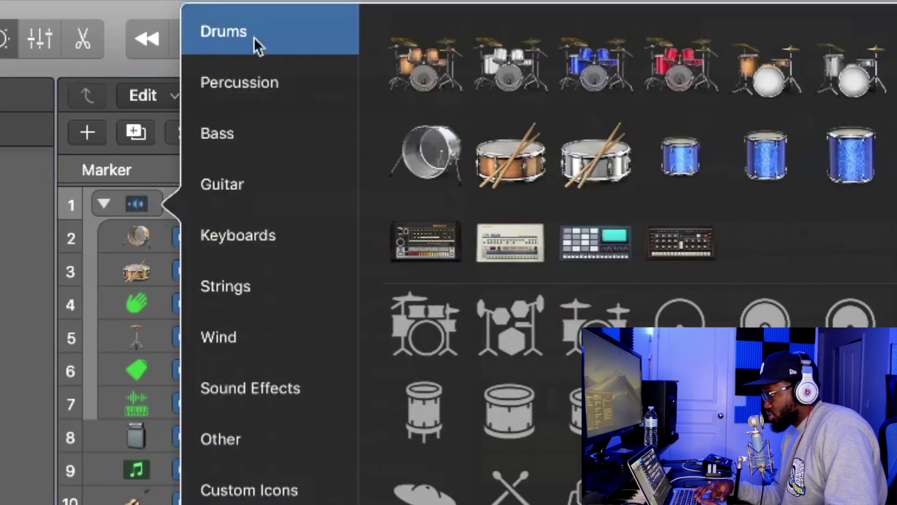
left_click(400, 69)
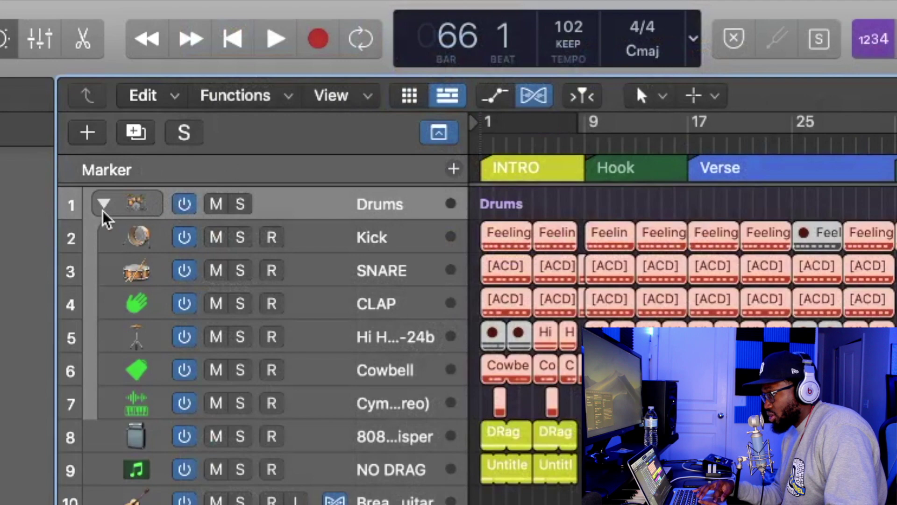
left_click(104, 204)
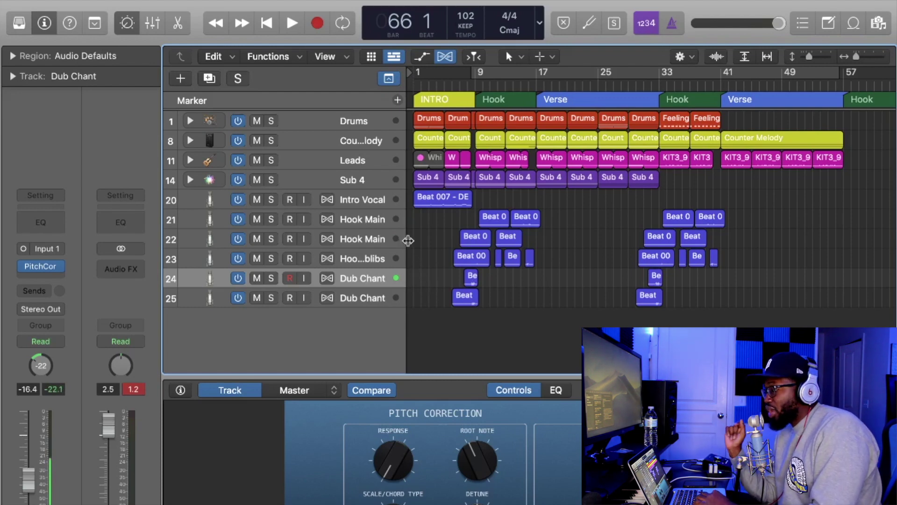
- Select the hook vocal tracks from Hook Main down through Dub Chant
left_click(358, 225)
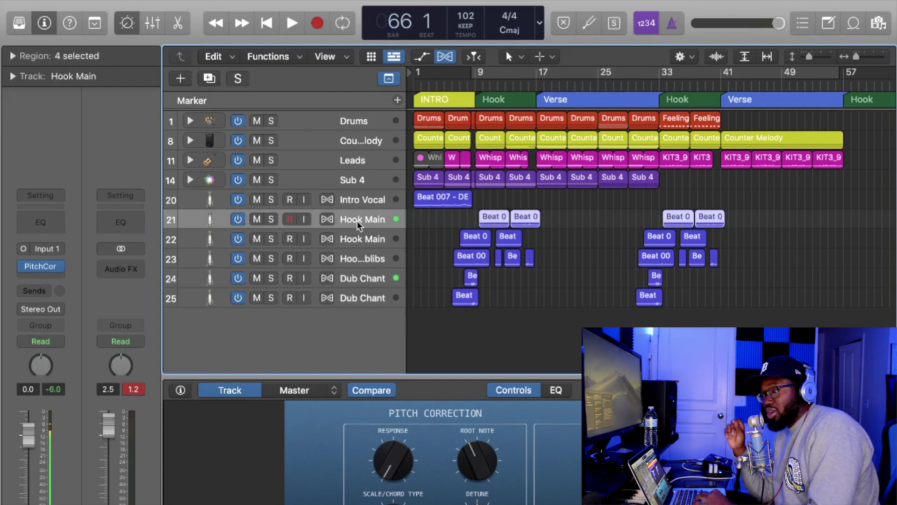
key("shift+Down")
key("shift+Down")
key("shift+Down")
key("shift+Down")
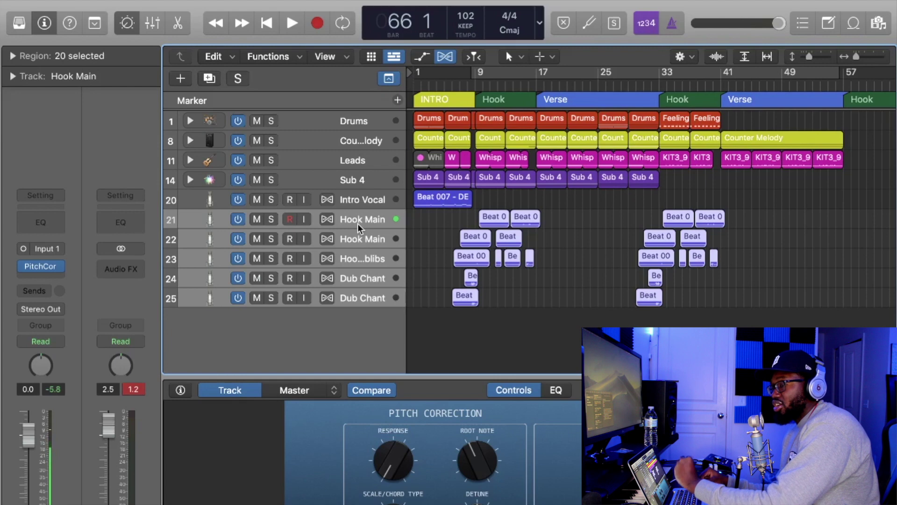
key("Down")
key("Up")
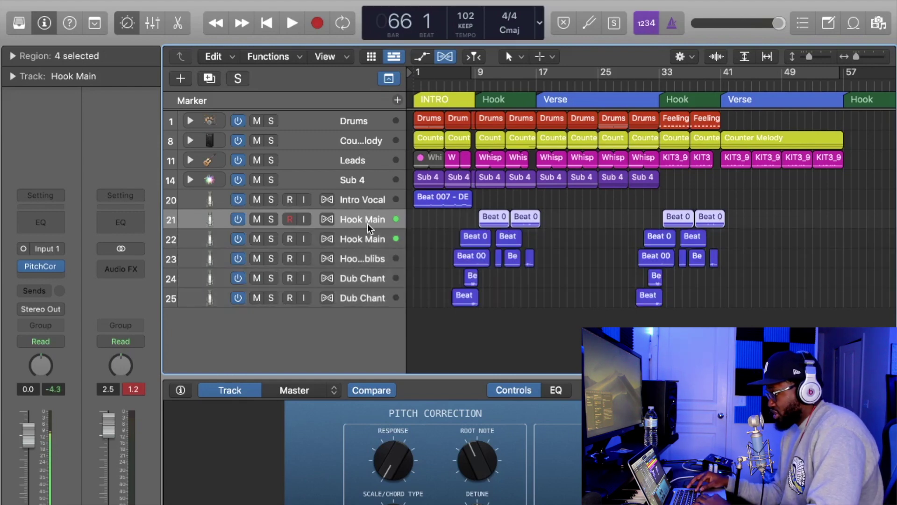
key("shift+Down")
key("shift+Down")
key("shift+Down")
key("shift+Down")
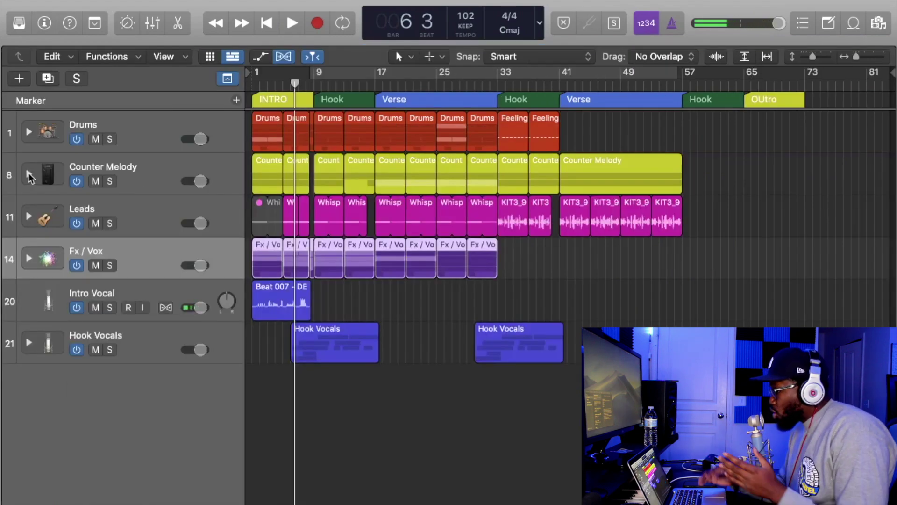
left_click(29, 132)
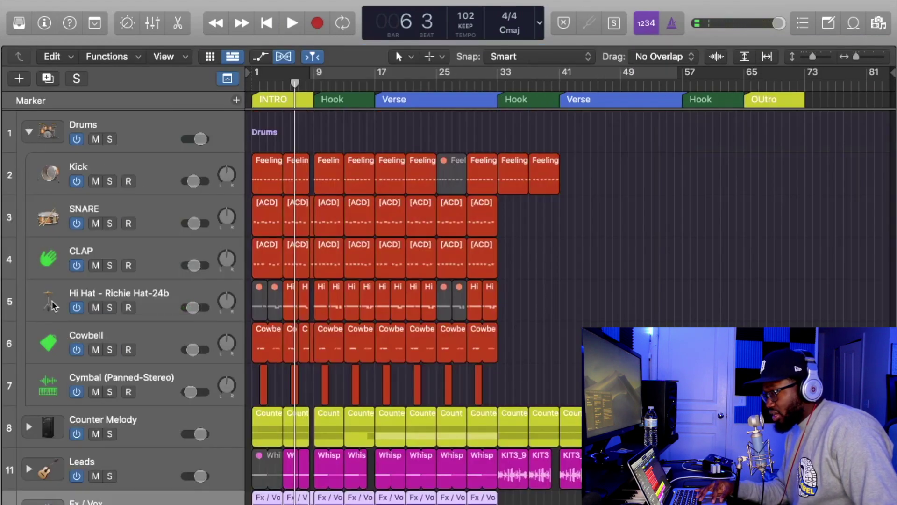
left_click(29, 132)
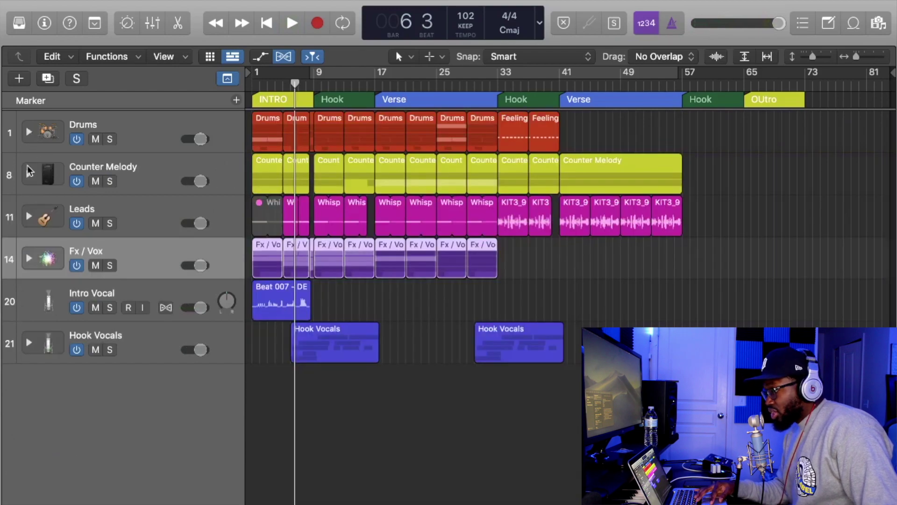
left_click(28, 172)
left_click(29, 173)
left_click(29, 218)
left_click(29, 217)
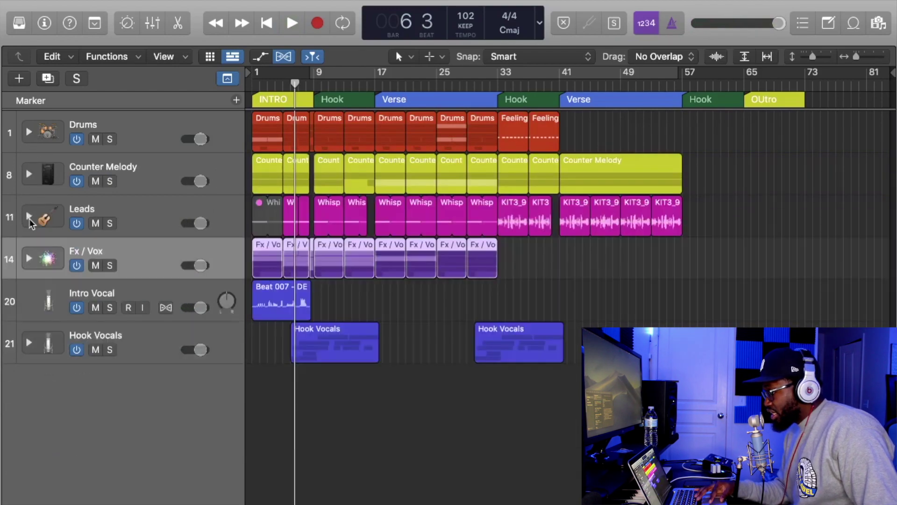
left_click(29, 258)
left_click(28, 257)
left_click(28, 343)
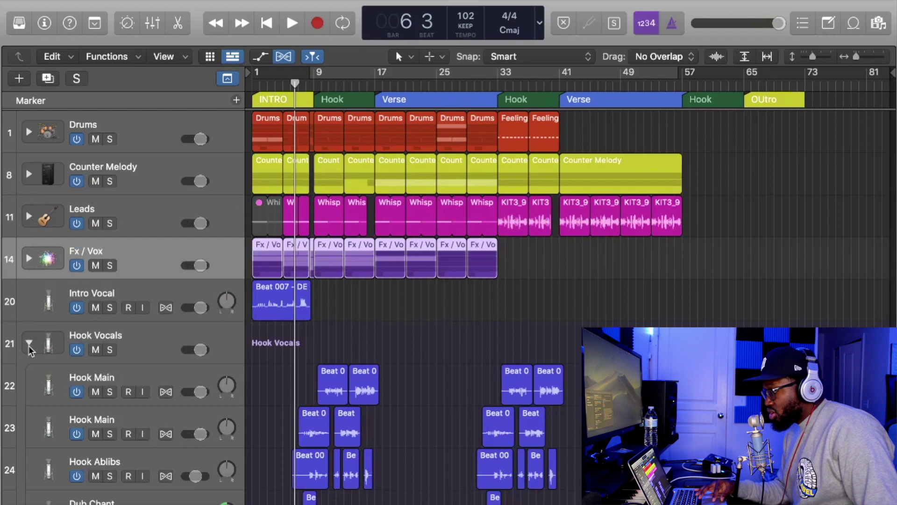
left_click(29, 343)
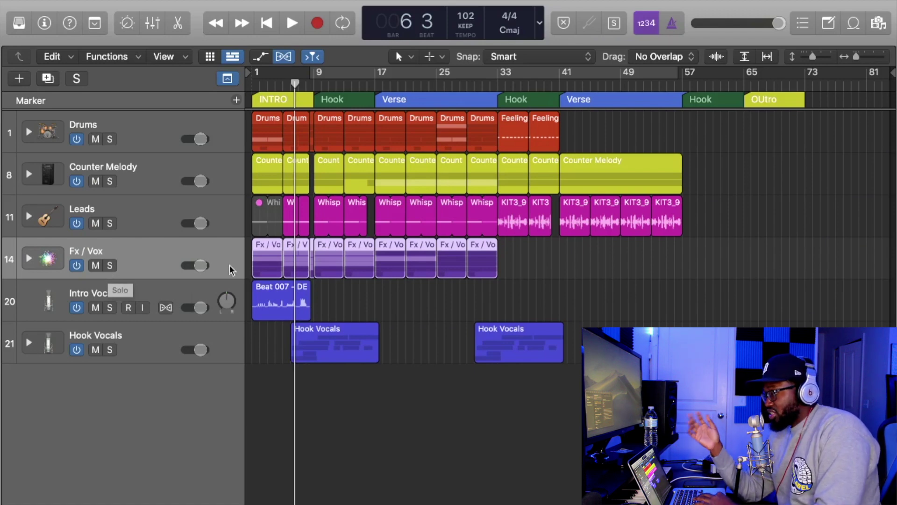
left_click_drag(487, 295, 758, 123)
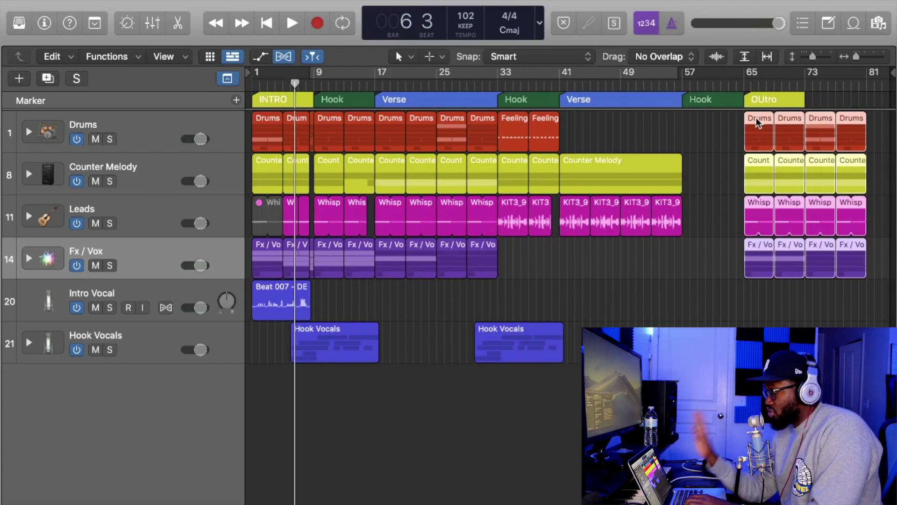
key("super+z")
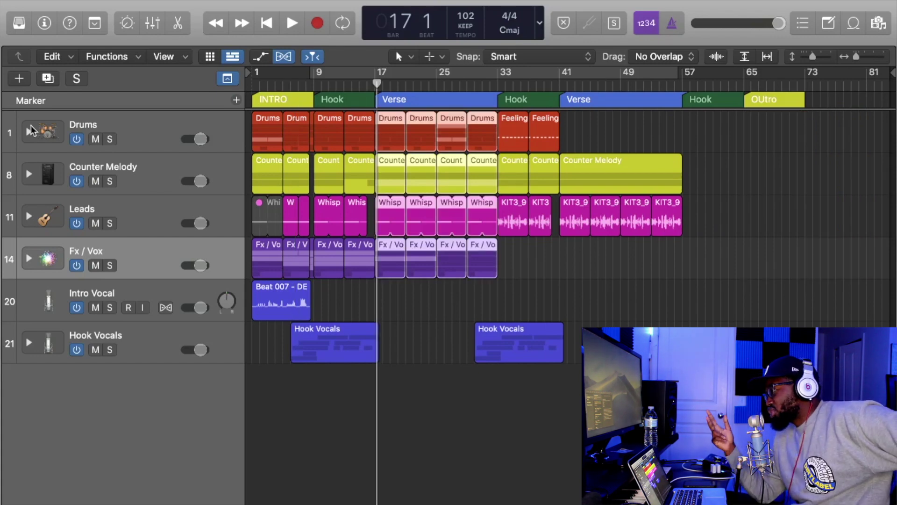